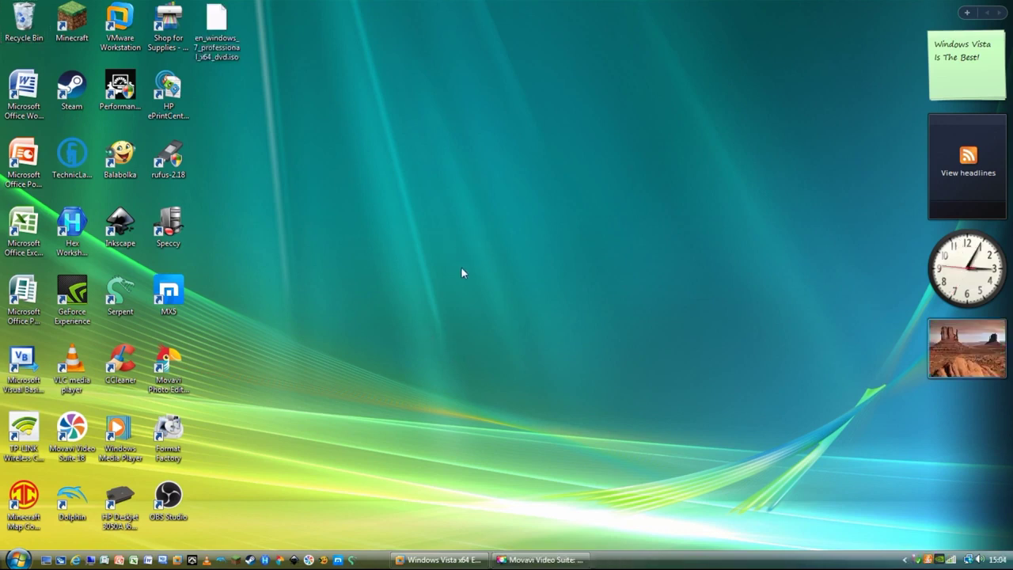
Open the FRTMBXVOL_EN_DVD (H:) drive from Computer, check its contents and return to the drive overview
key(super)
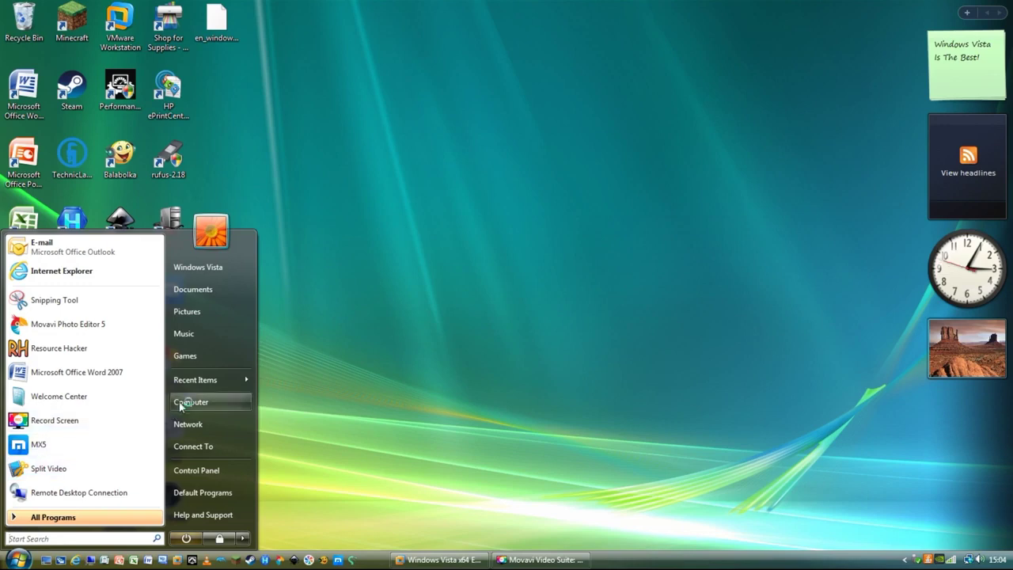
click(209, 401)
click(489, 210)
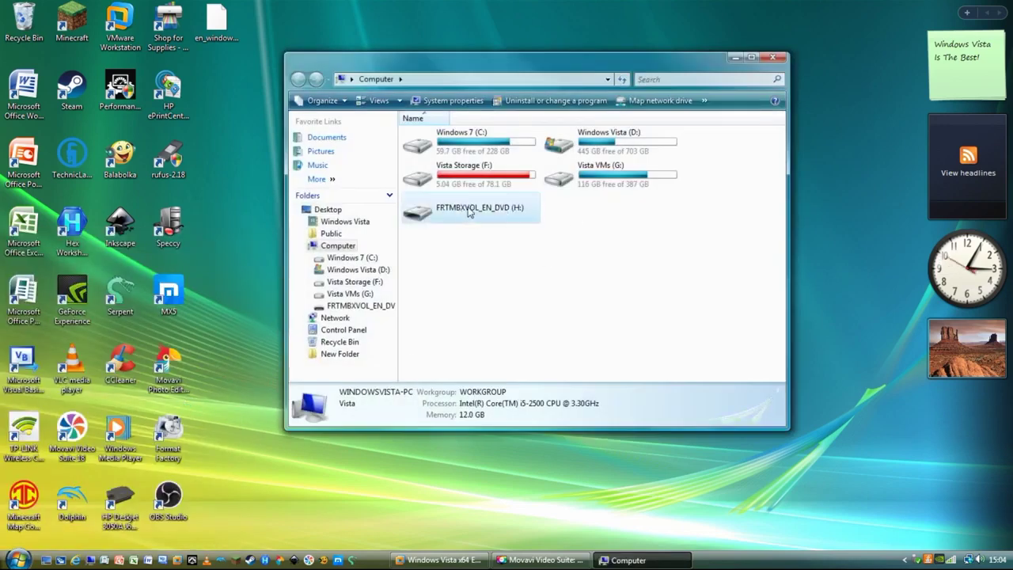
double_click(478, 210)
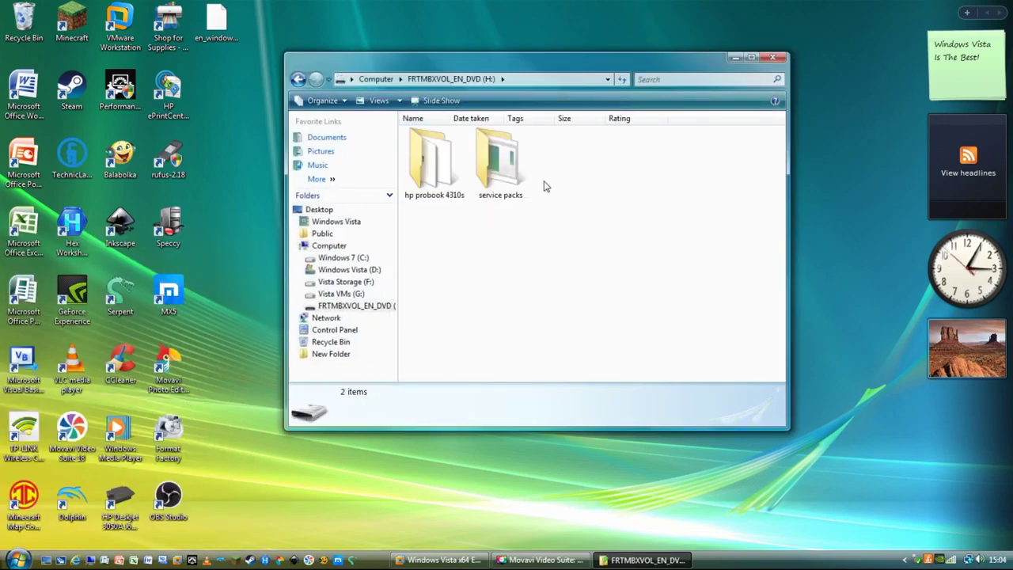
drag(560, 224, 279, 79)
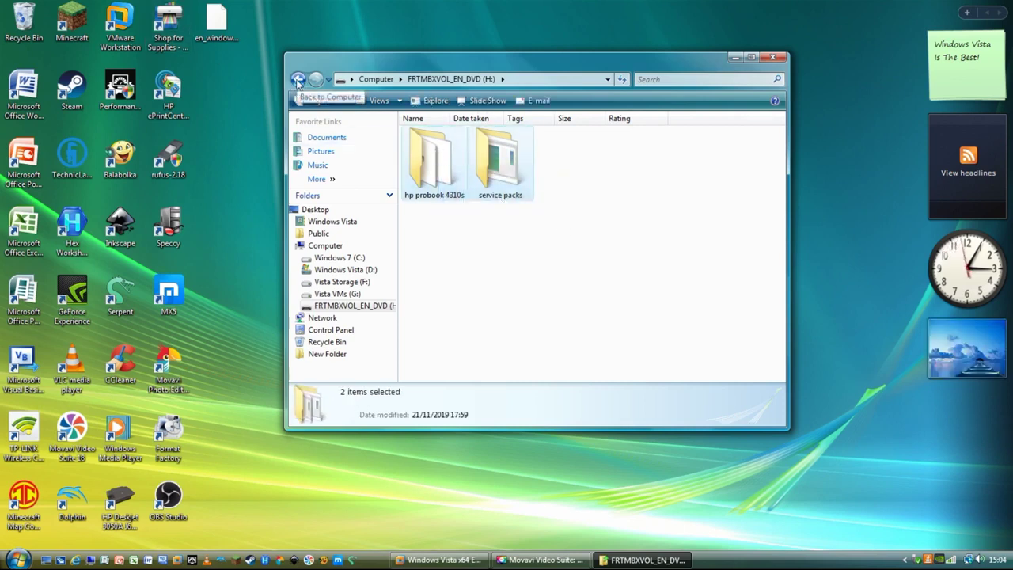
click(297, 80)
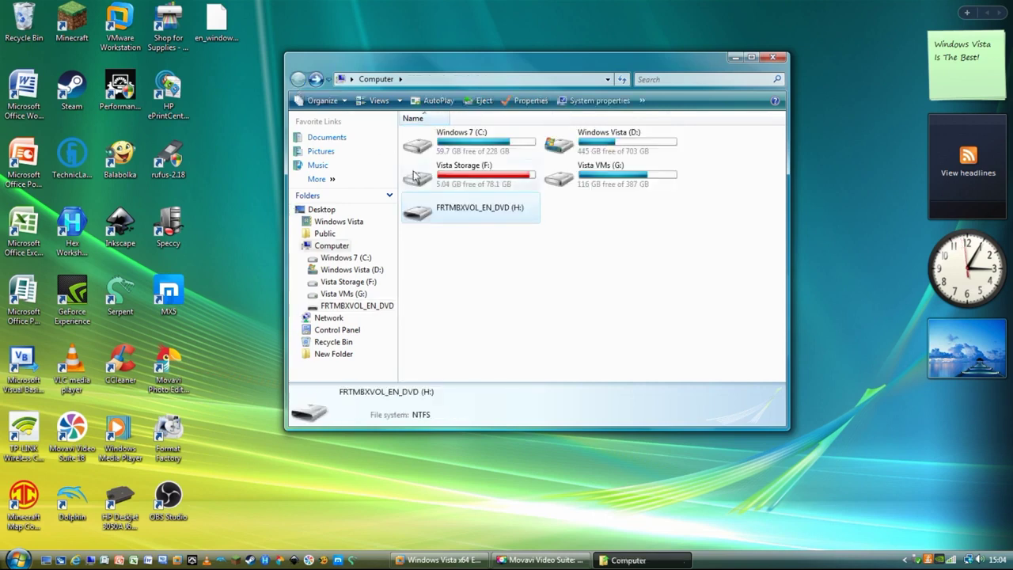
Quick-format the FRTMBXVOL_EN_DVD (H:) drive as NTFS with 4096-byte allocation units, then close the format dialog and the Computer window
right_click(455, 205)
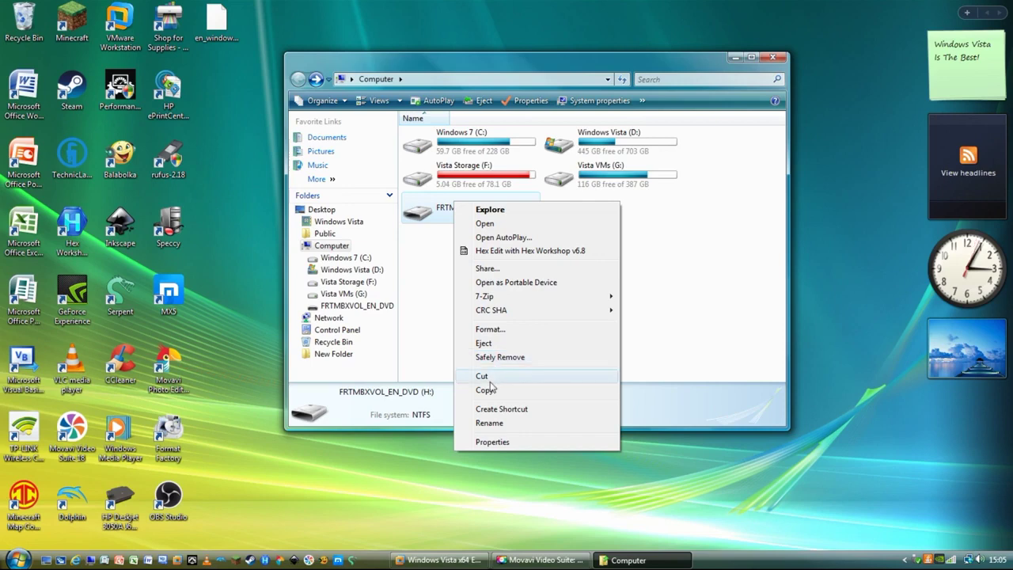
click(486, 329)
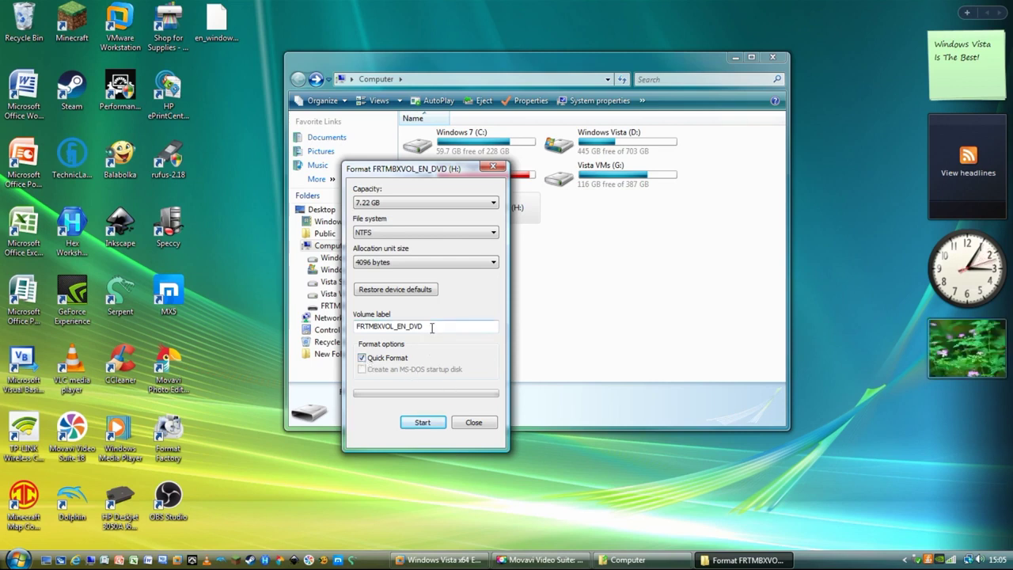
click(421, 421)
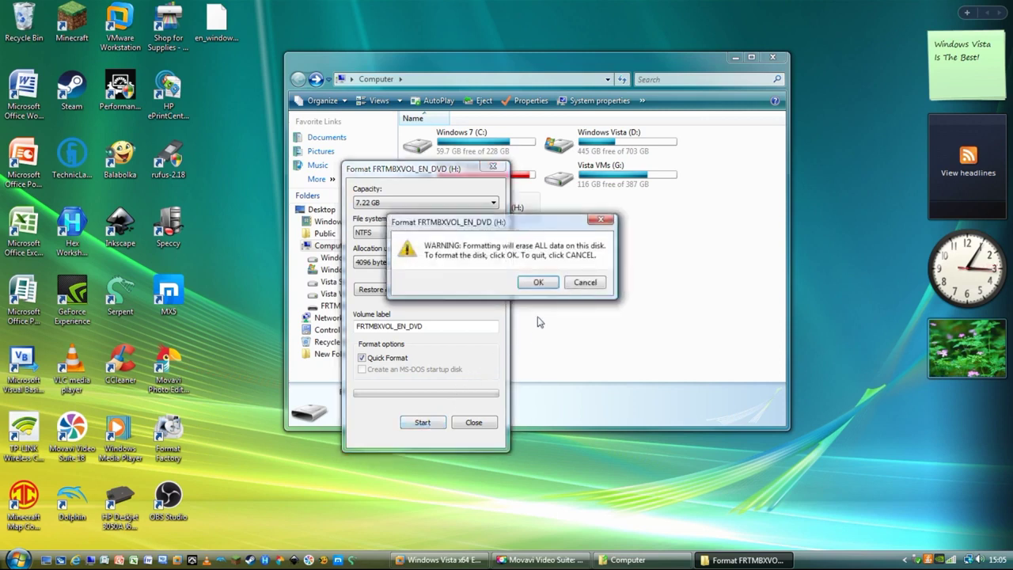
click(537, 285)
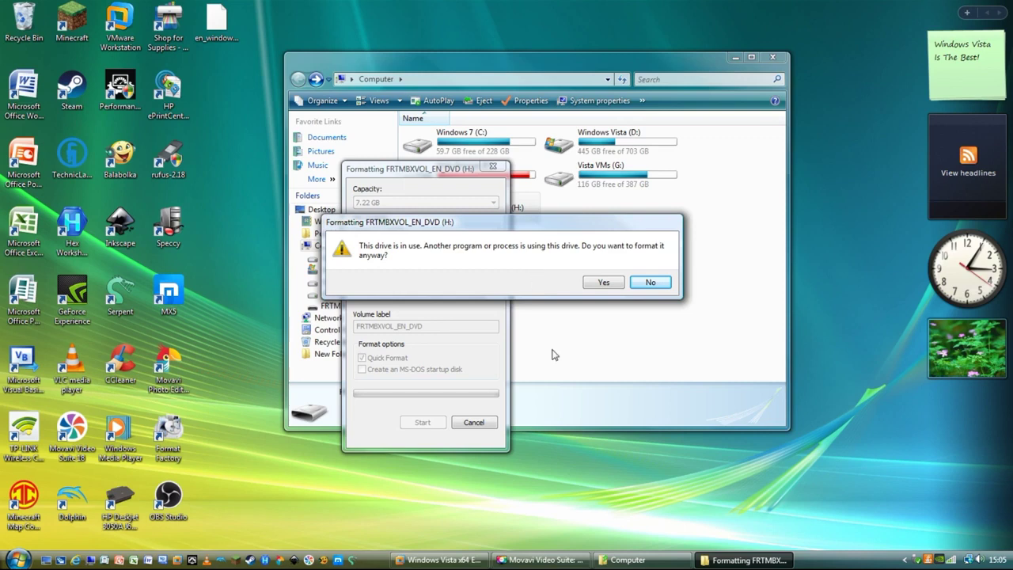
click(598, 282)
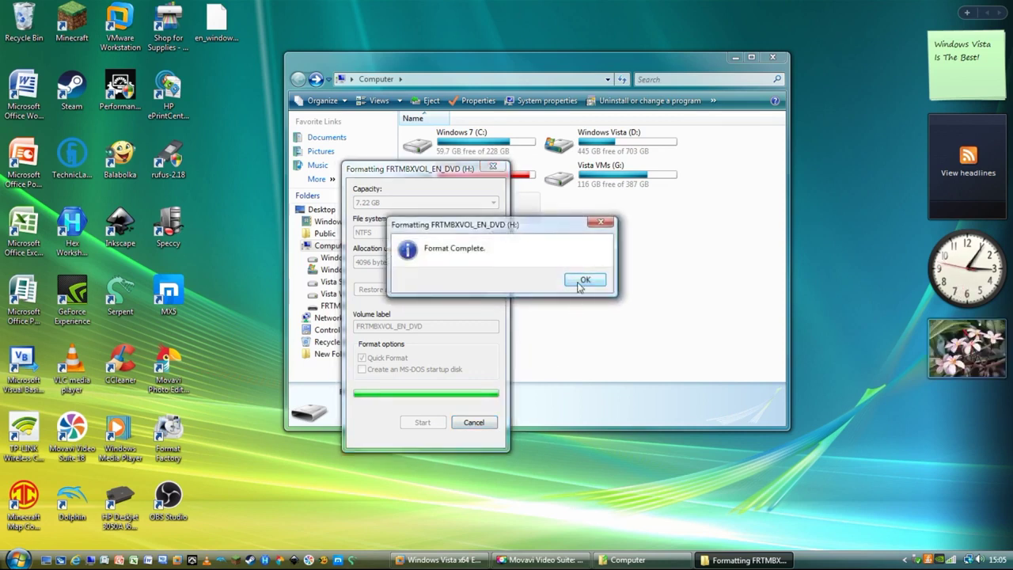
click(581, 281)
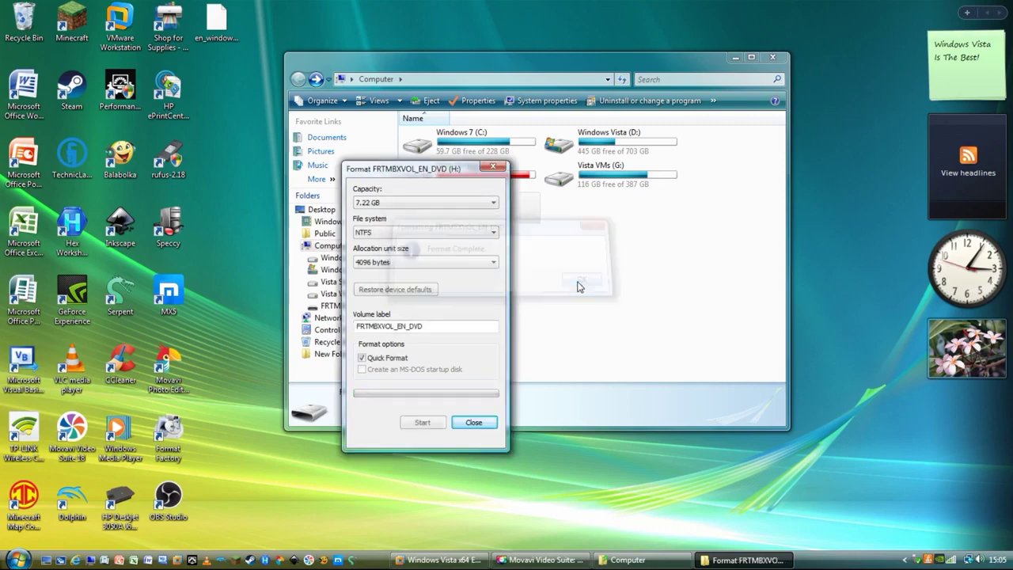
click(474, 422)
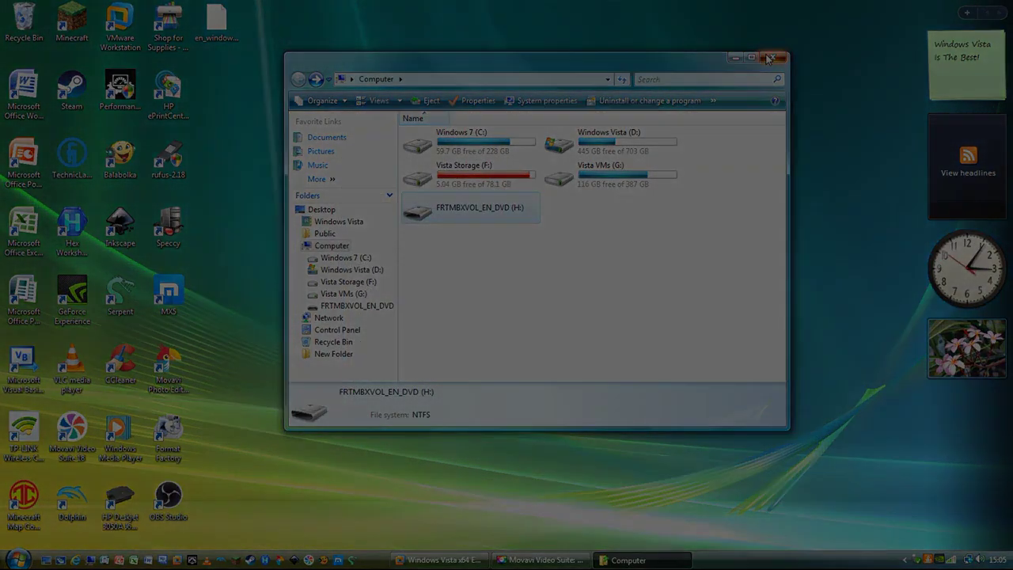
click(768, 60)
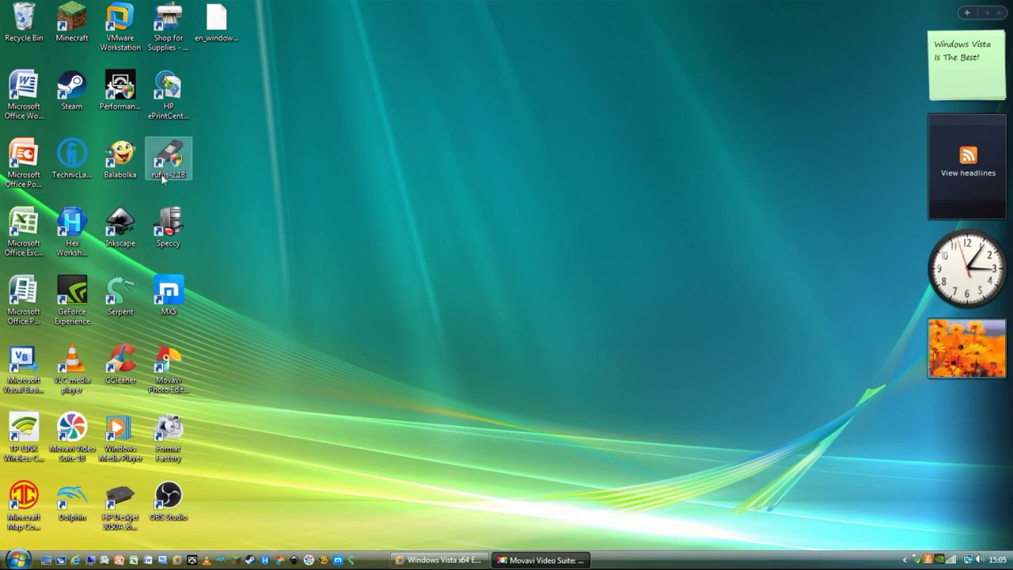
Launch Rufus and load en_windows_7_professional_x64_dvd.iso from the "iso files" folder as the bootable image
click(162, 178)
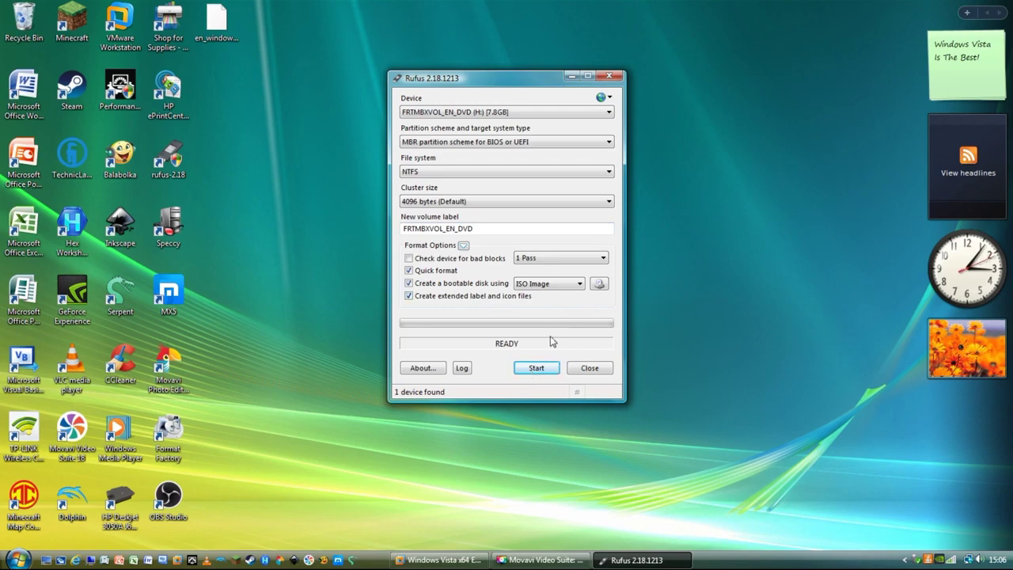
click(599, 285)
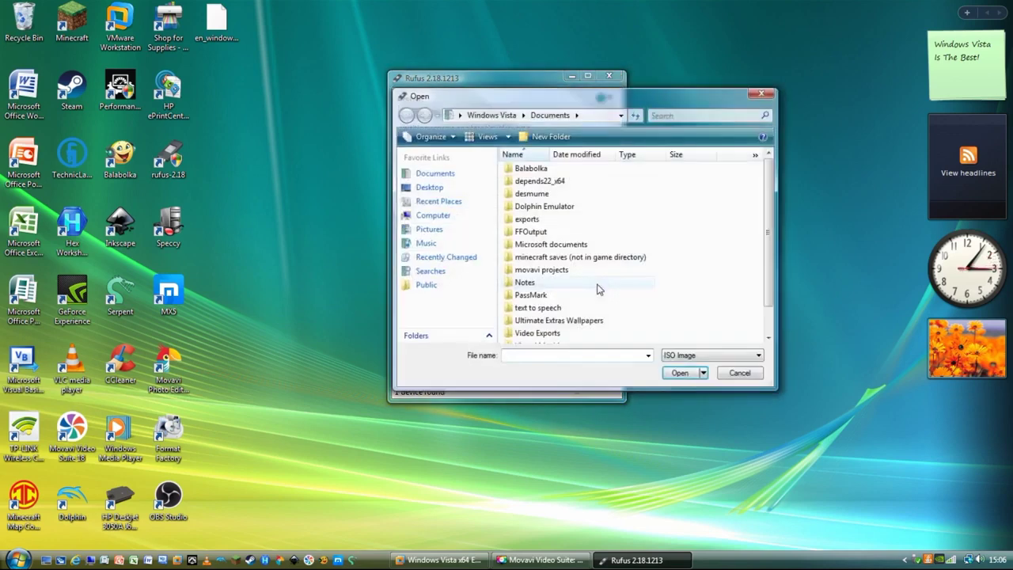
click(445, 219)
click(671, 116)
text(iso)
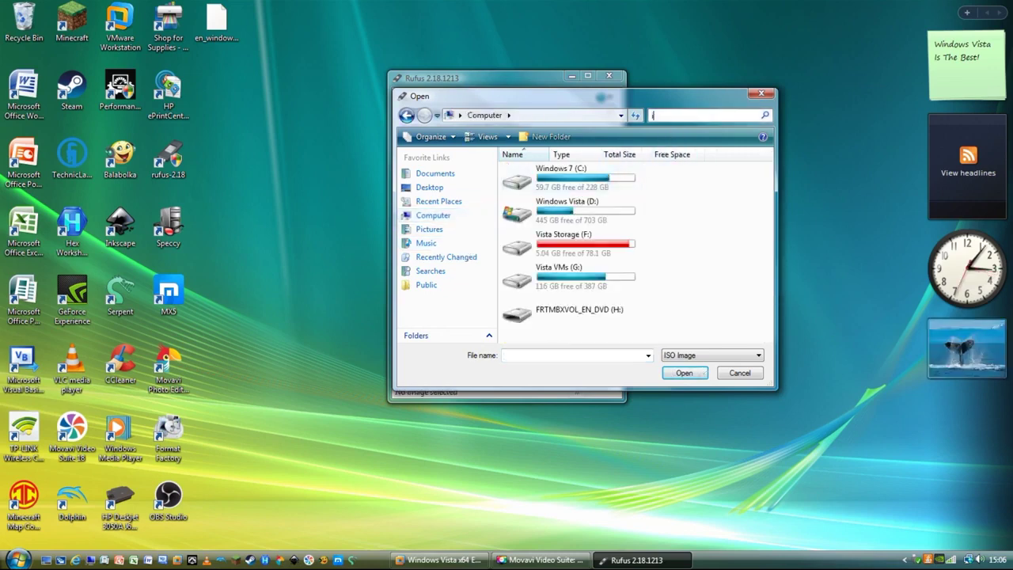
double_click(566, 170)
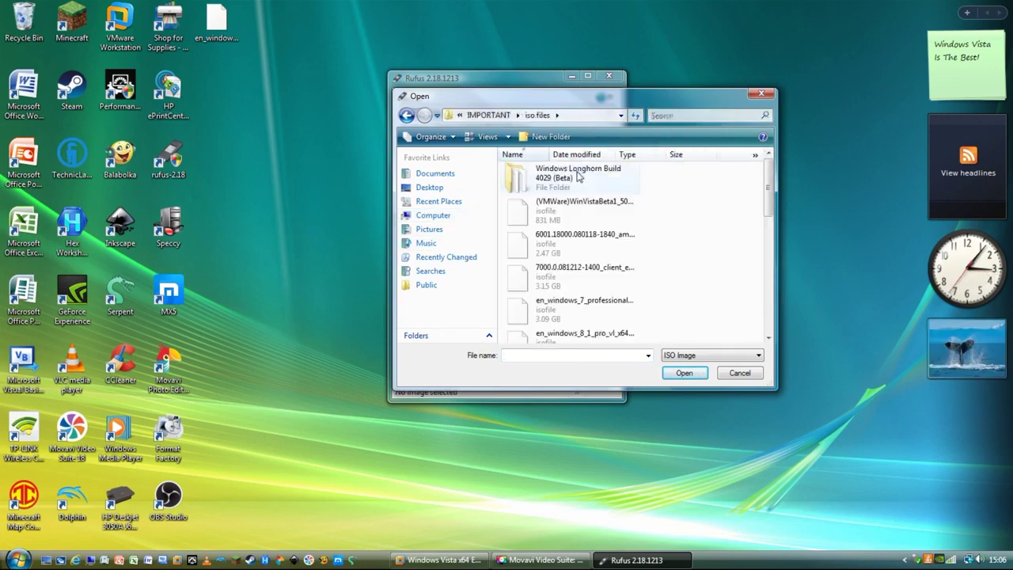
click(576, 309)
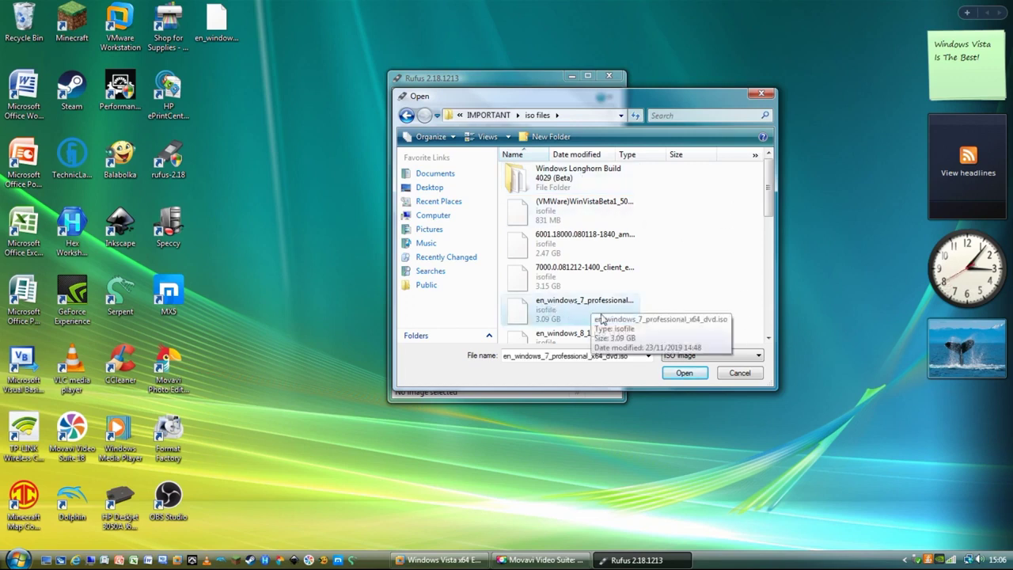
click(684, 373)
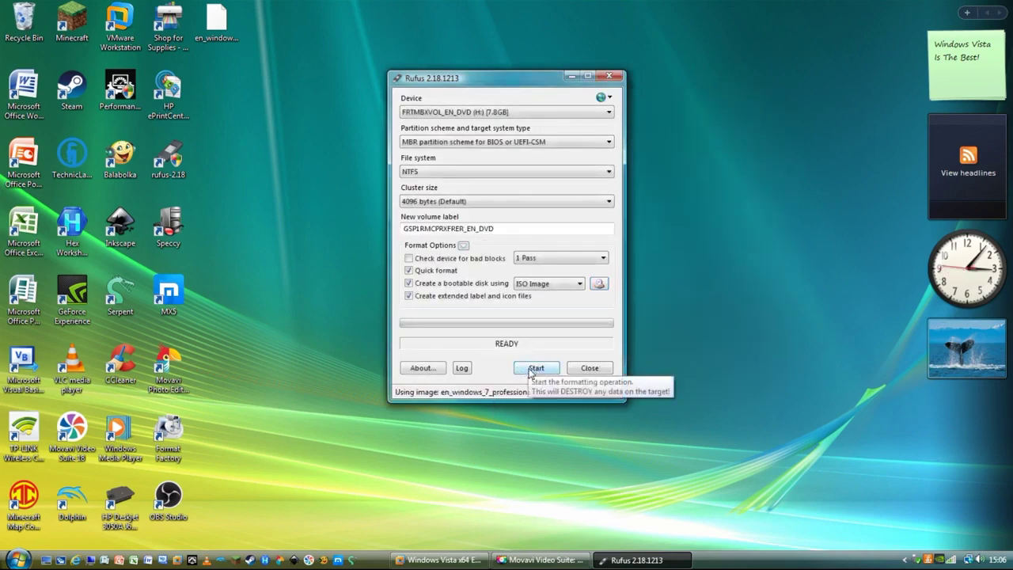
Write the loaded Windows 7 image to the H: drive, accepting the erasure of its data, and close Rufus when done
click(534, 369)
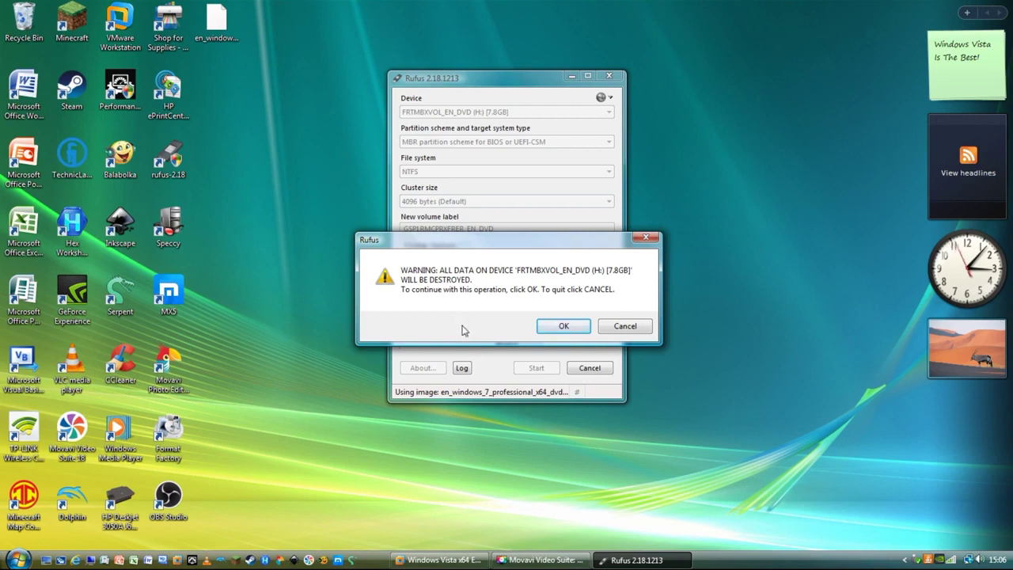
click(572, 329)
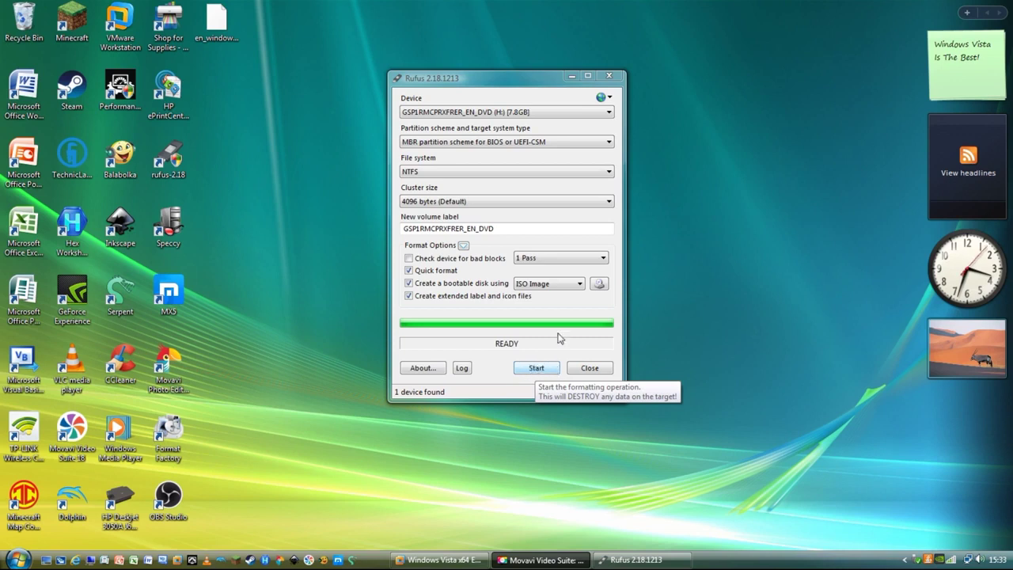
click(595, 369)
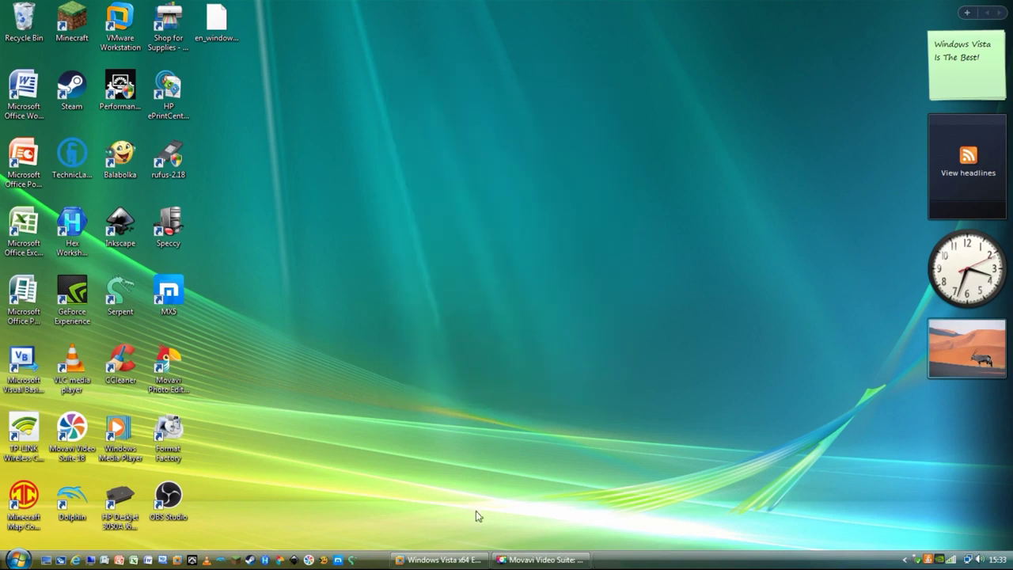
drag(477, 288, 522, 317)
drag(486, 234, 653, 392)
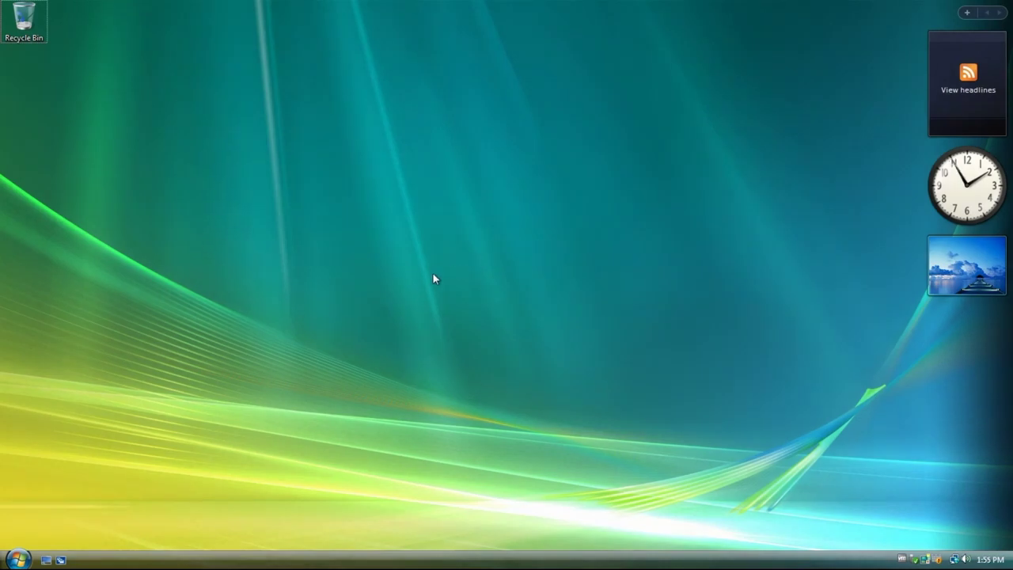
Open Disk Management from the Control Panel's System and Maintenance category, granting permission, and maximize its window
key(super)
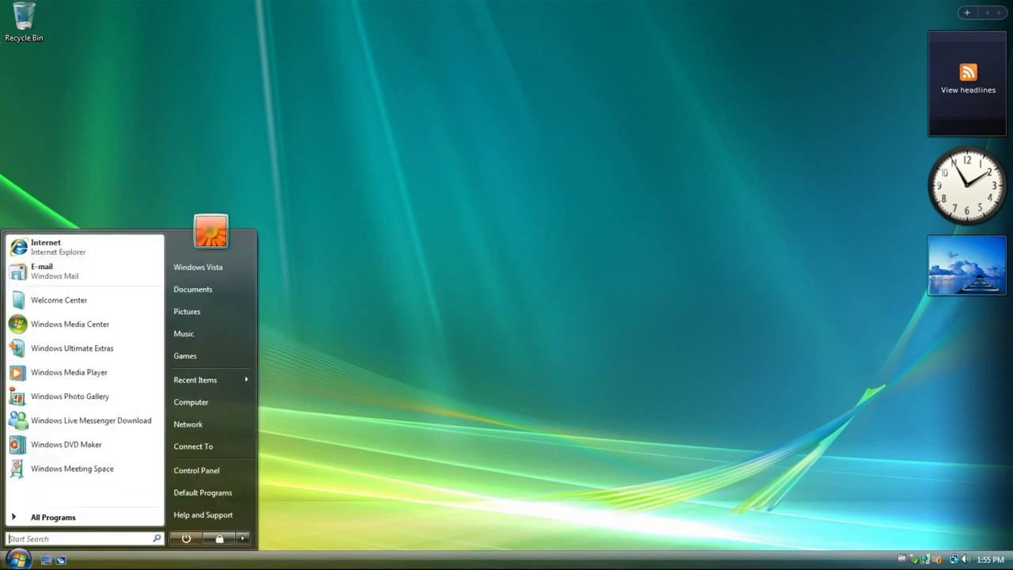
click(196, 470)
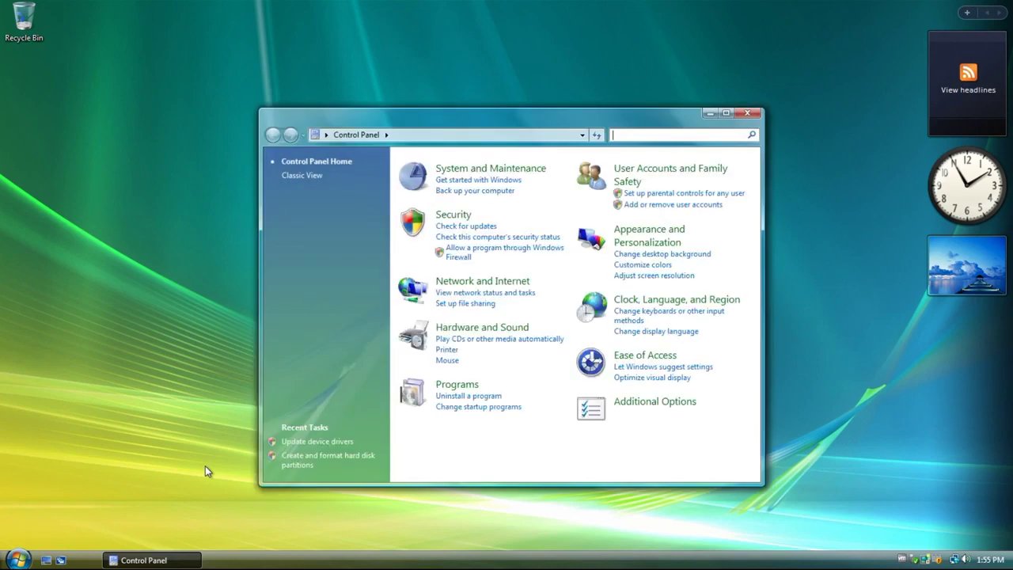
click(501, 173)
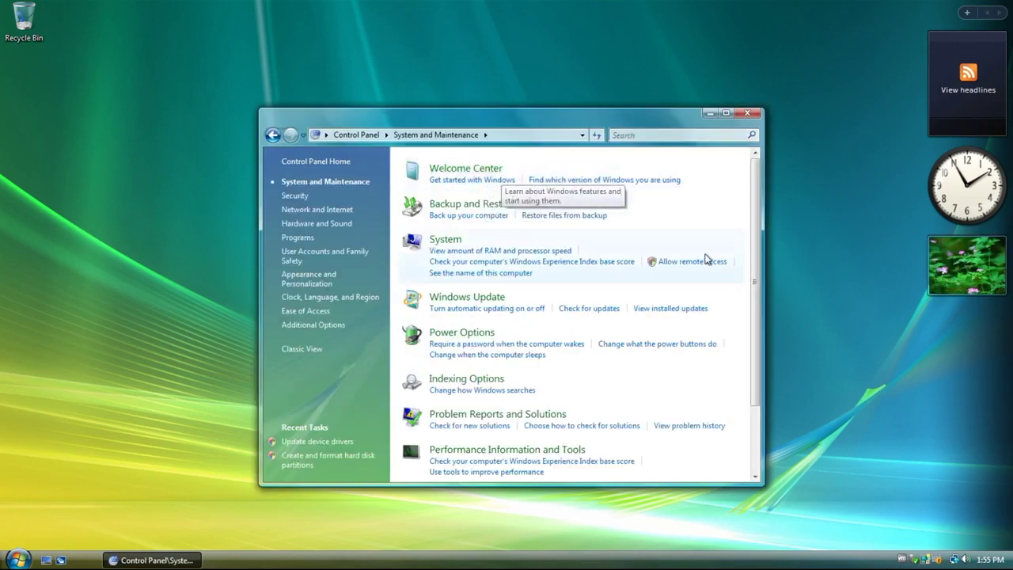
scroll(737, 282, down, 2)
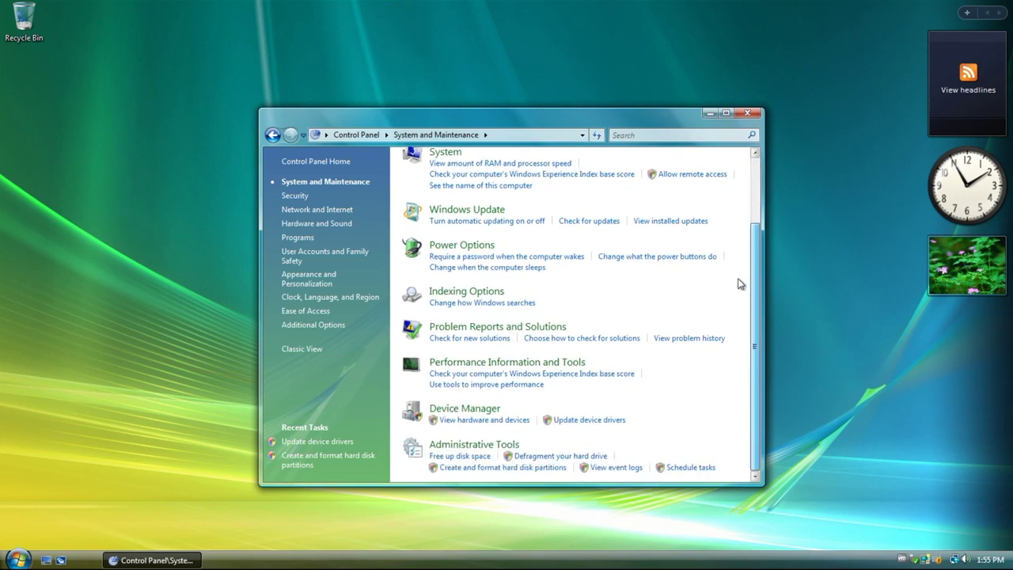
click(500, 468)
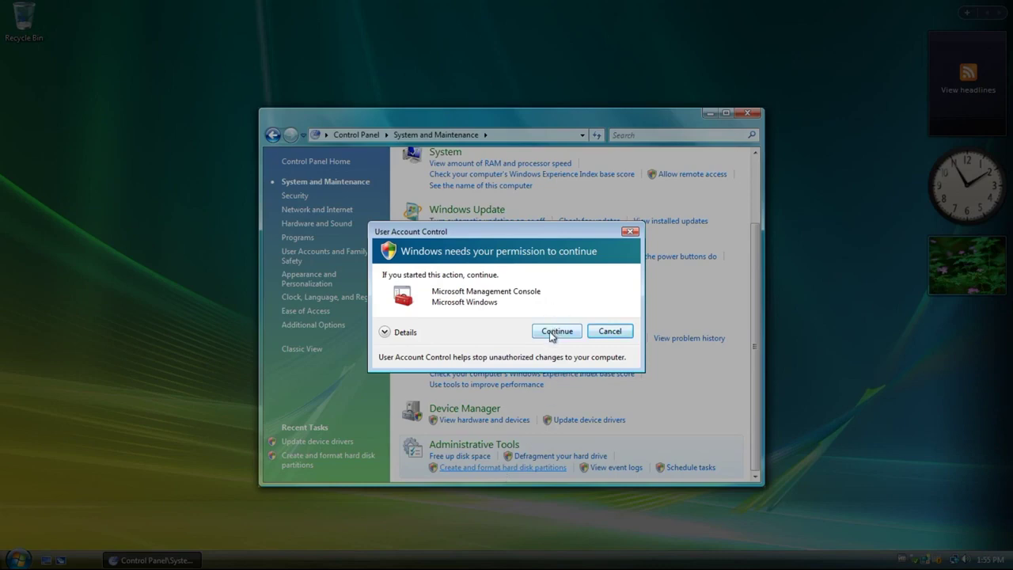
click(556, 331)
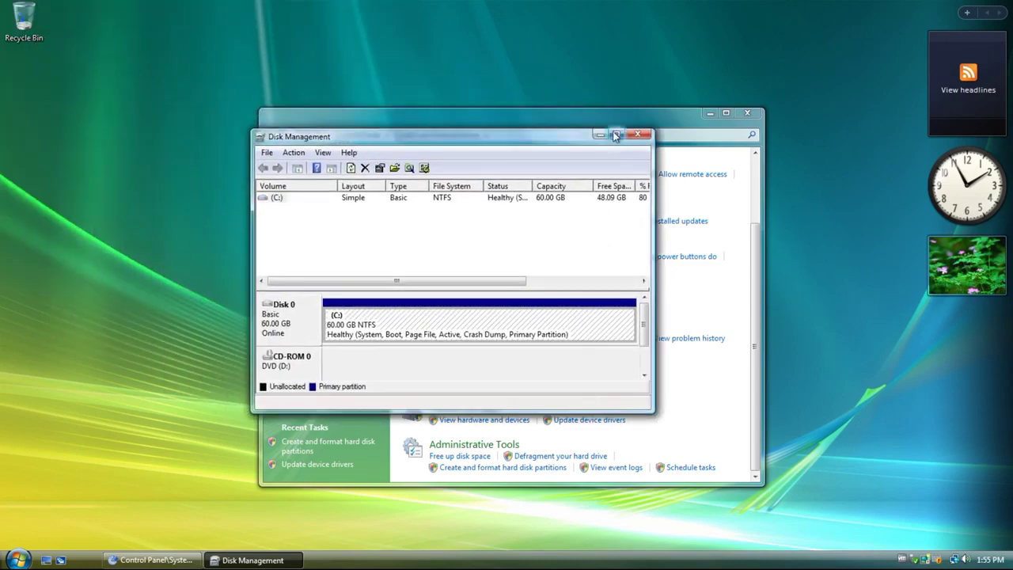
click(615, 134)
Shrink the C: volume on Disk 0 by 29.30 GB
right_click(521, 185)
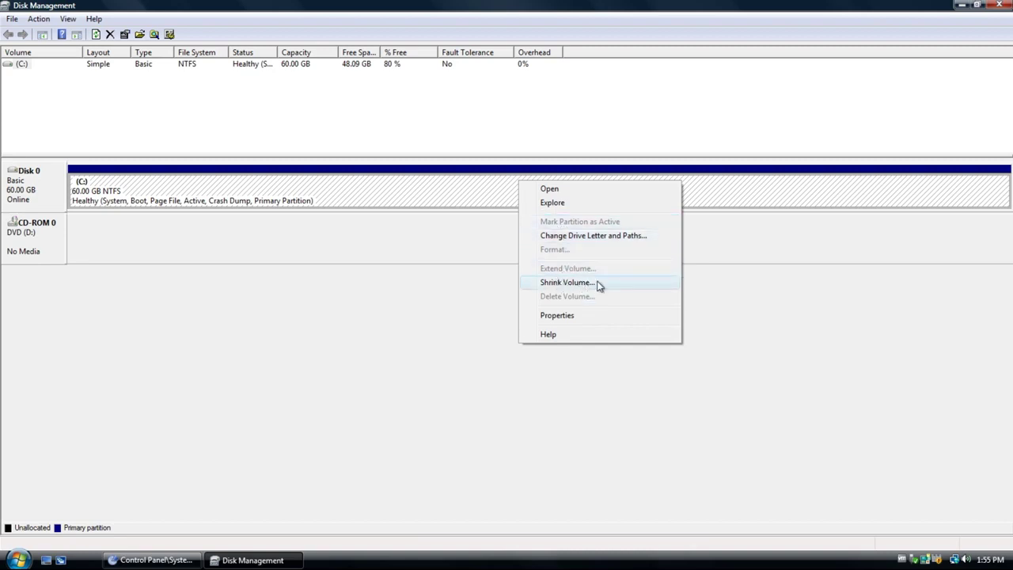
click(567, 283)
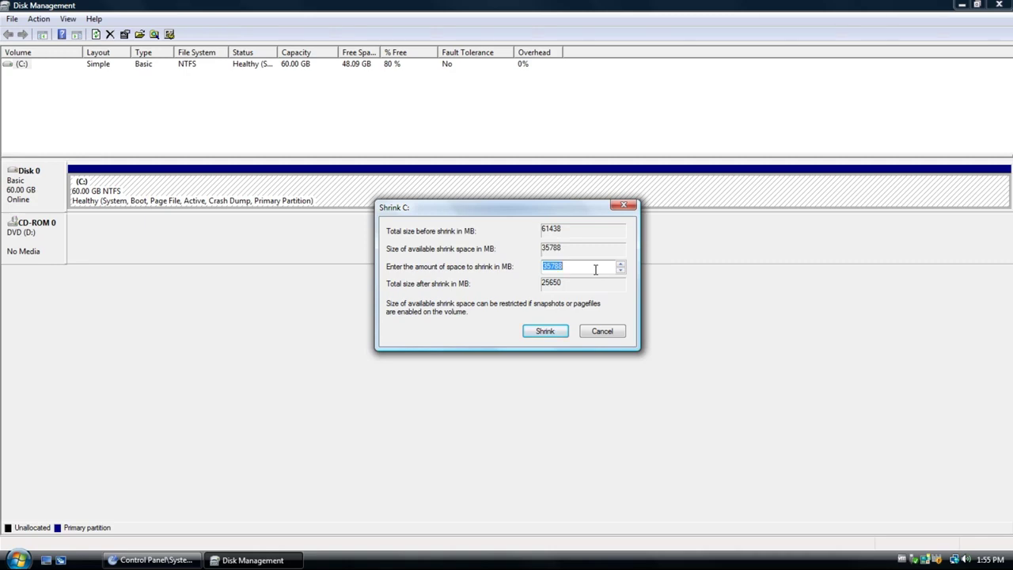
key(BackSpace)
text(30)
click(540, 331)
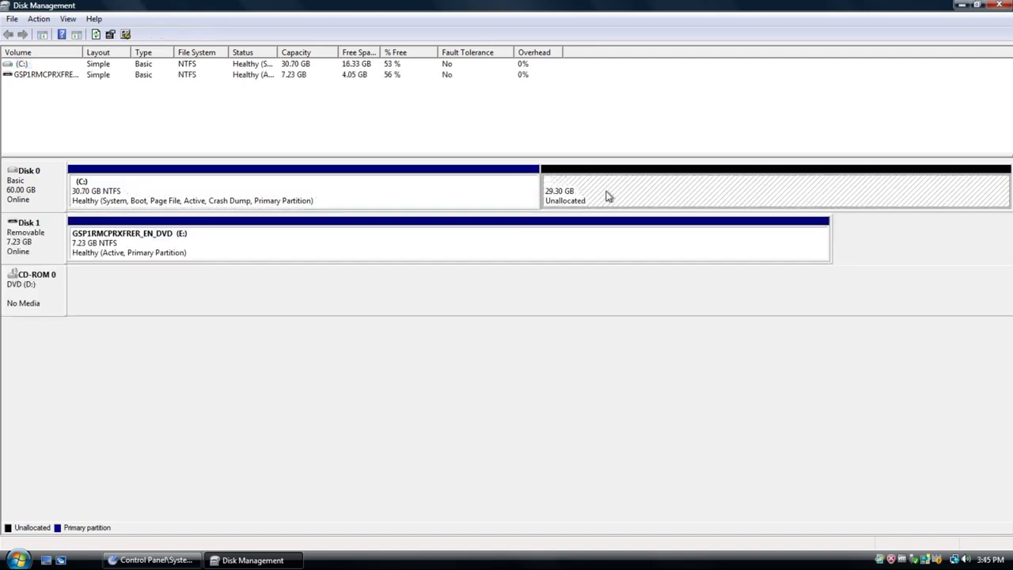
Begin a new simple volume in Disk 0's unallocated space, using its full 29999 MB and drive letter F
right_click(596, 197)
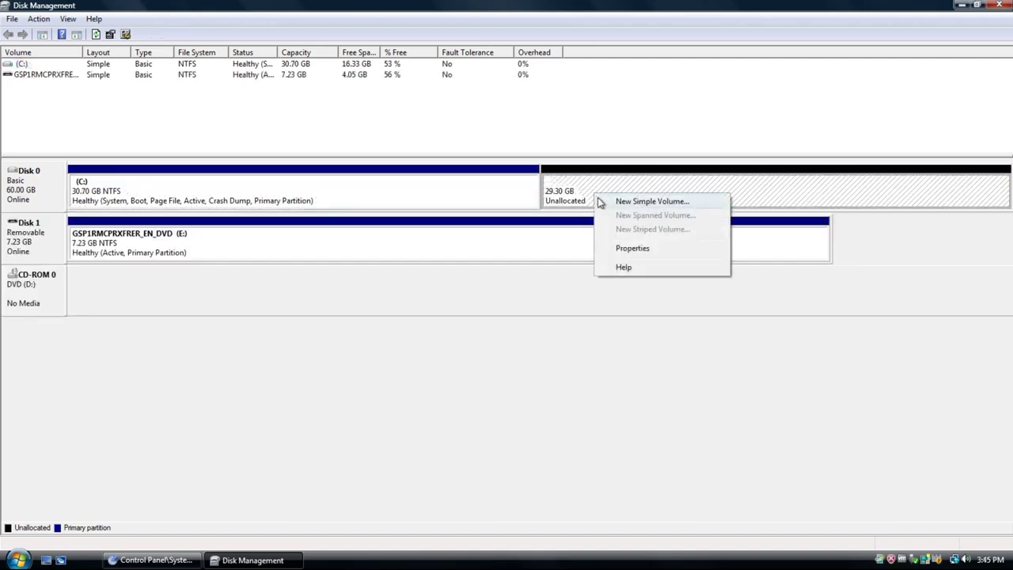
click(627, 203)
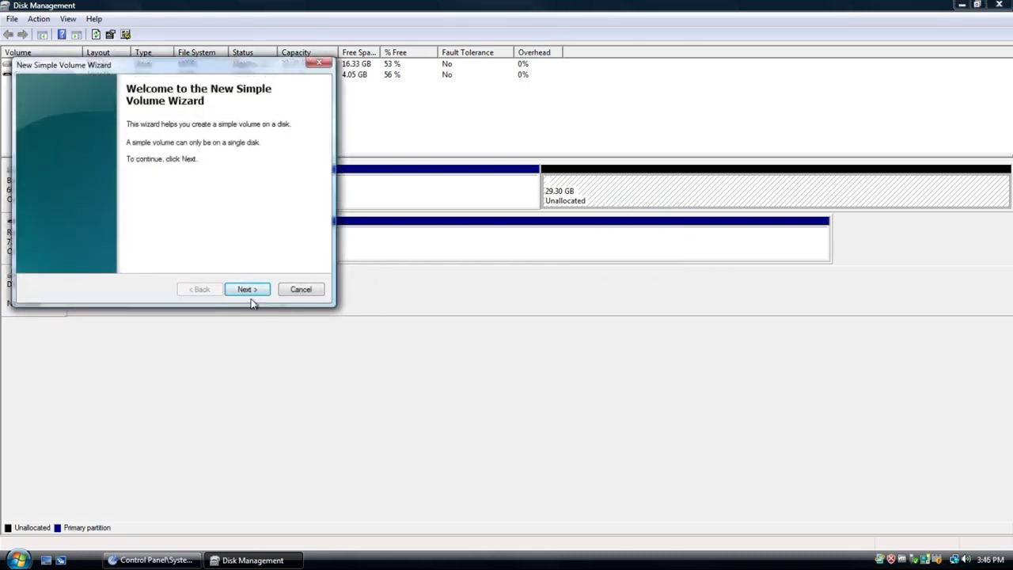
click(250, 291)
click(250, 291)
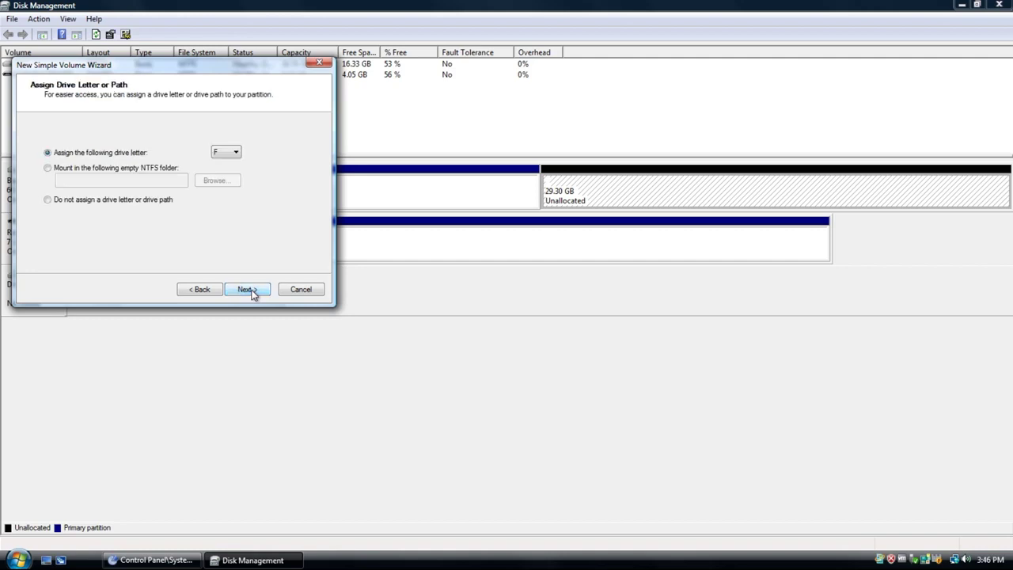
click(250, 290)
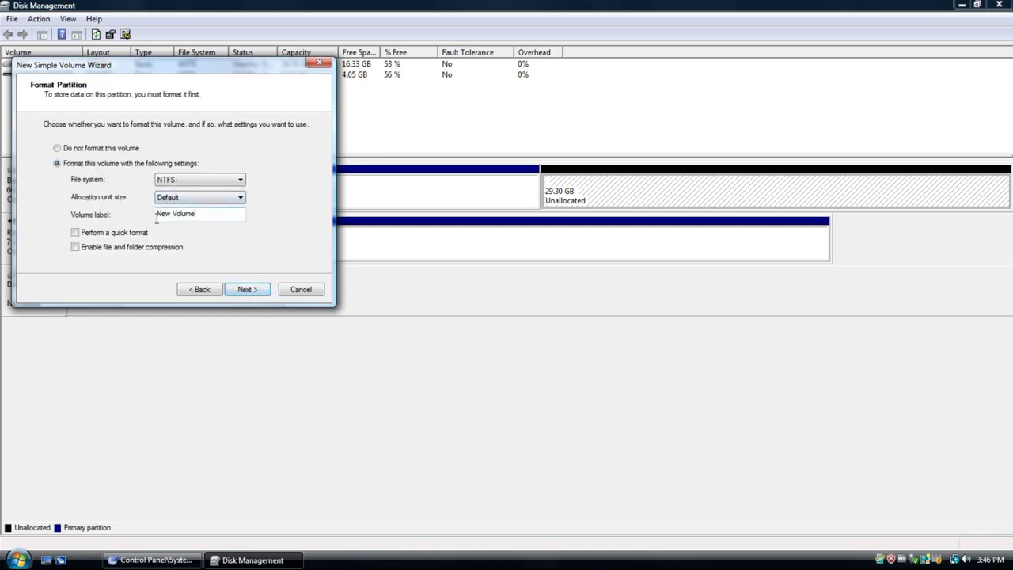
Label the new NTFS volume Windows 7, create it with a quick format, and bring up its folder window
drag(156, 215, 196, 214)
key(BackSpace)
text(Windows 7)
click(76, 232)
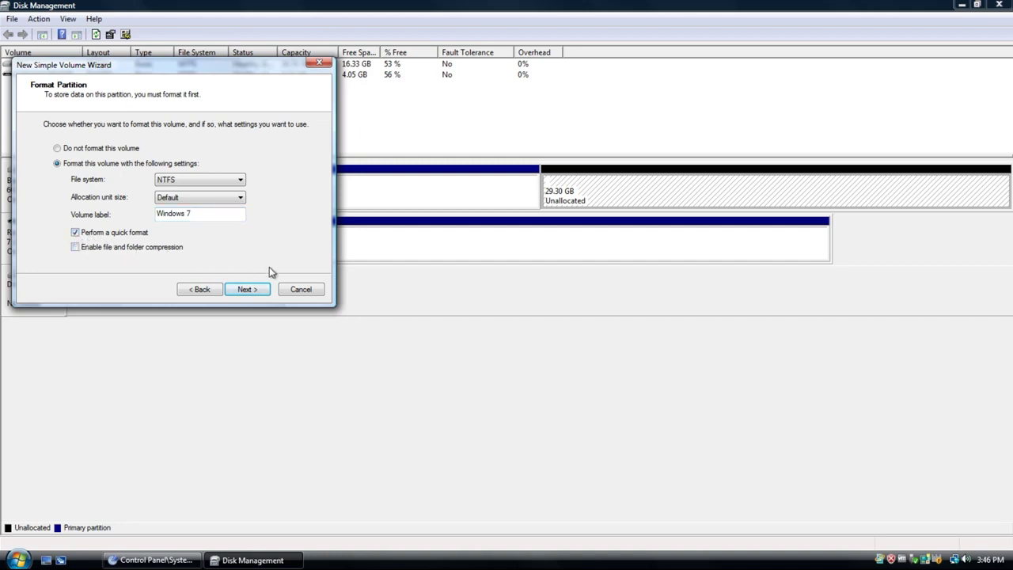
click(245, 289)
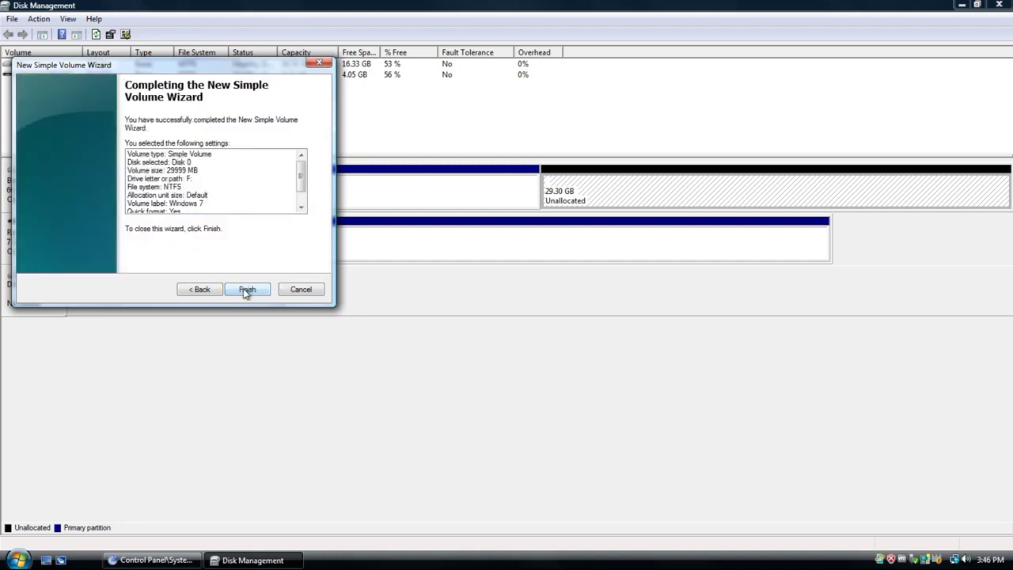
click(246, 289)
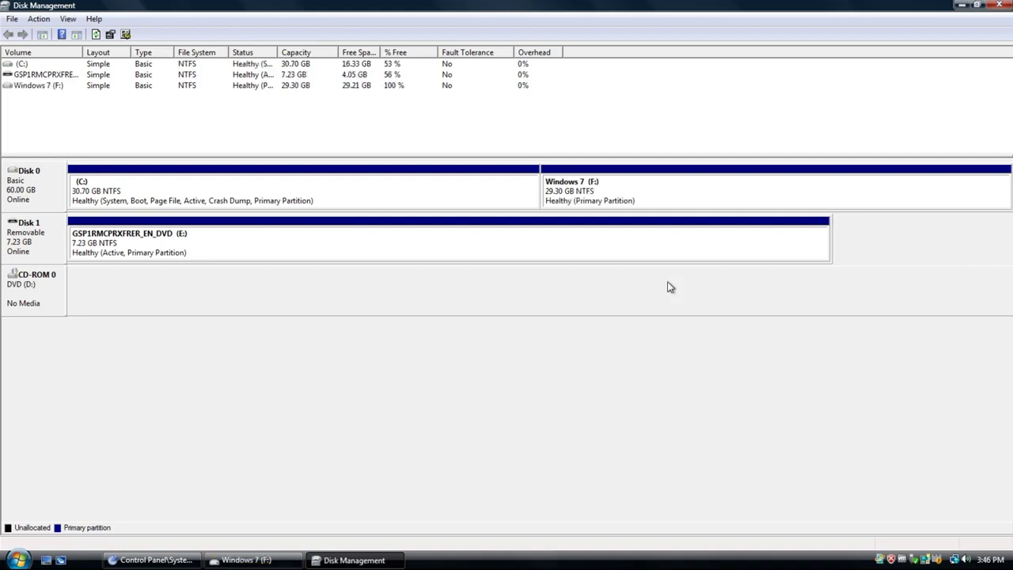
click(246, 560)
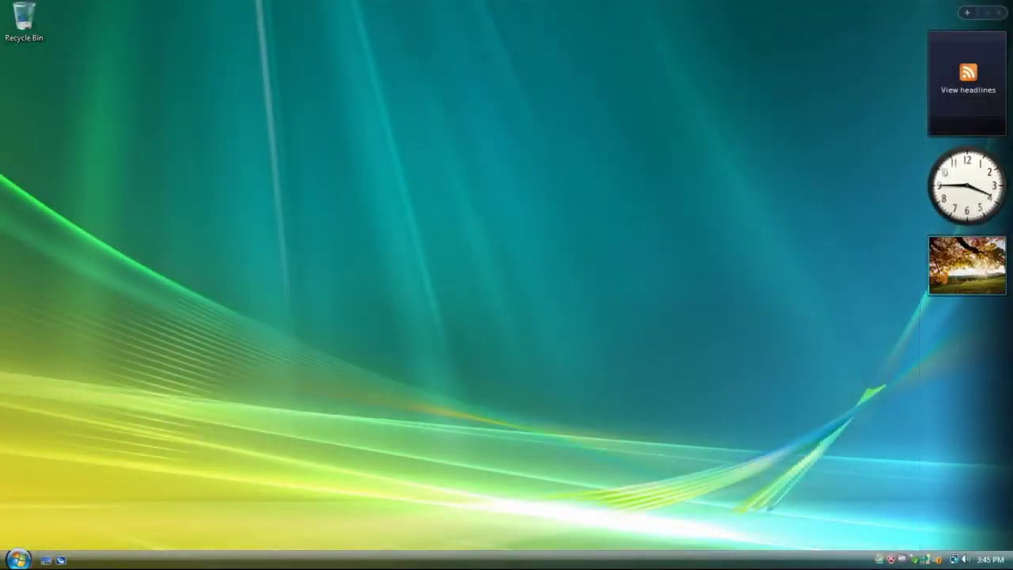
Run setup from the GSP1RMCPRXFRER_EN_DVD (E:) drive, granting permission, and start the Windows 7 installation
click(18, 559)
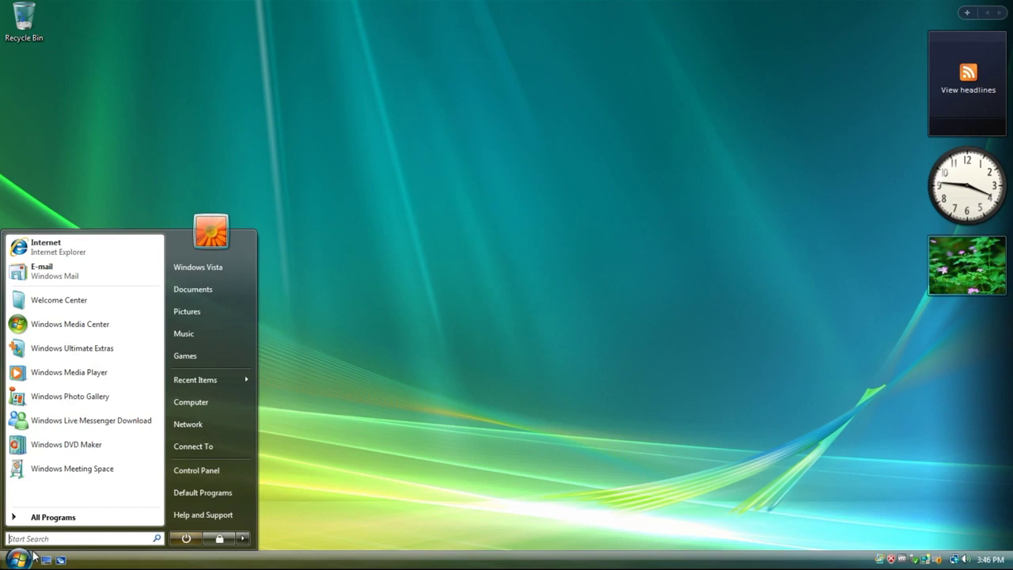
click(204, 400)
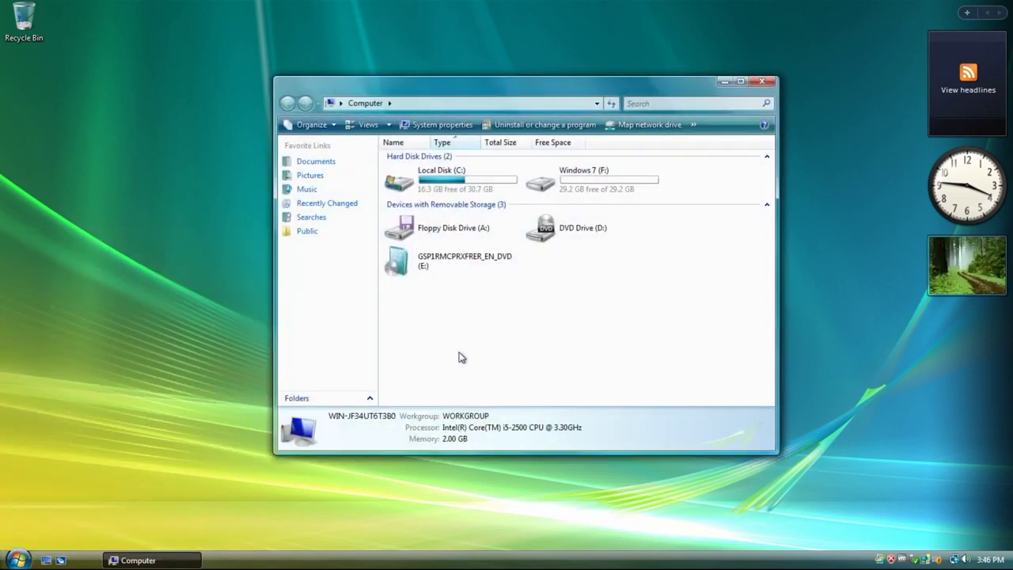
double_click(422, 266)
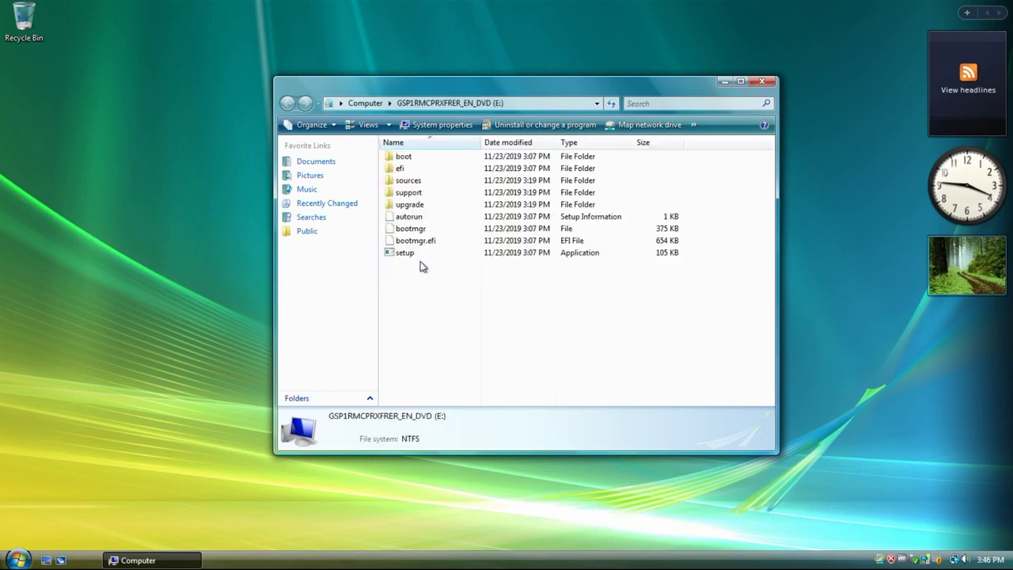
double_click(438, 254)
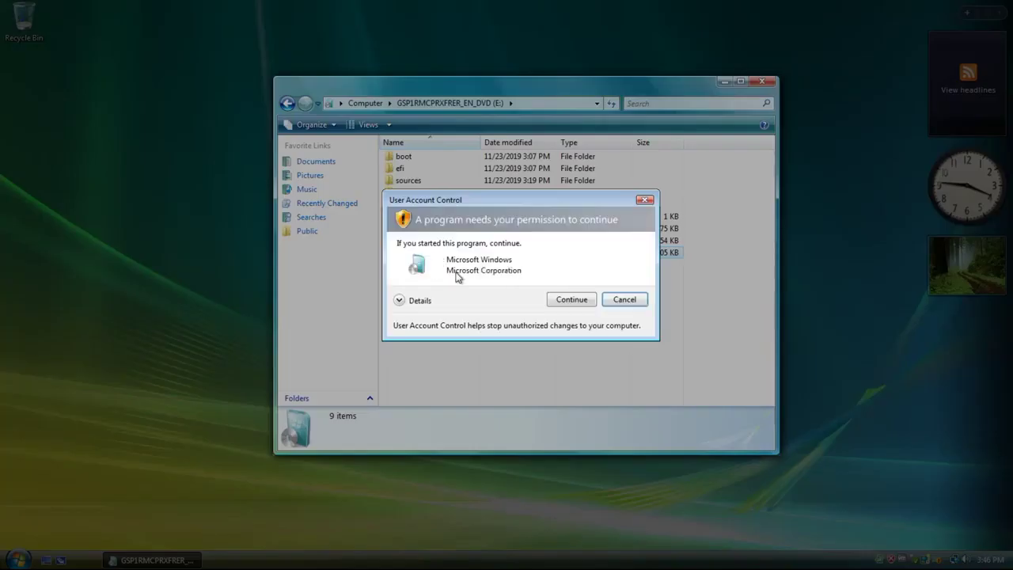
click(566, 301)
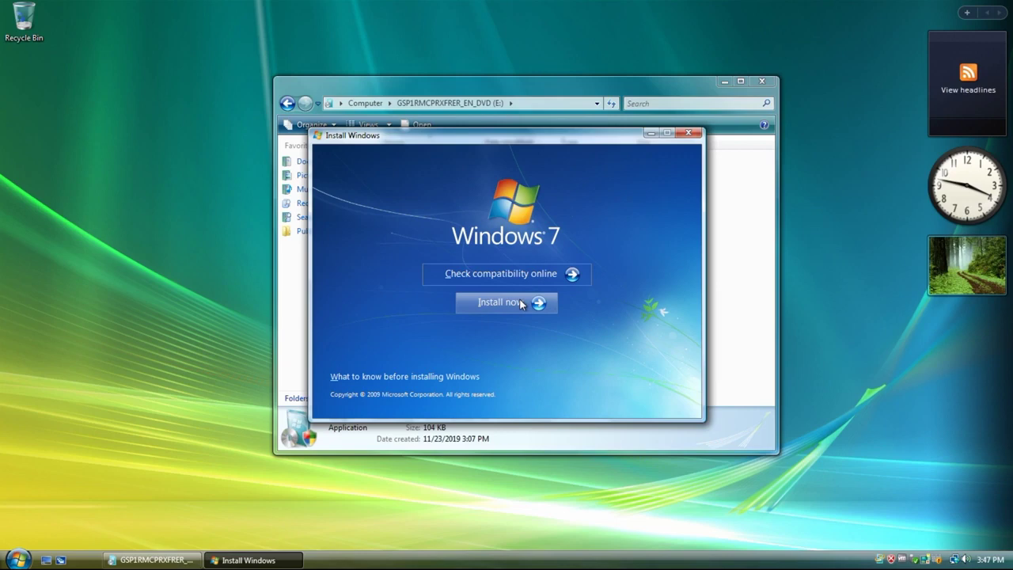
click(520, 303)
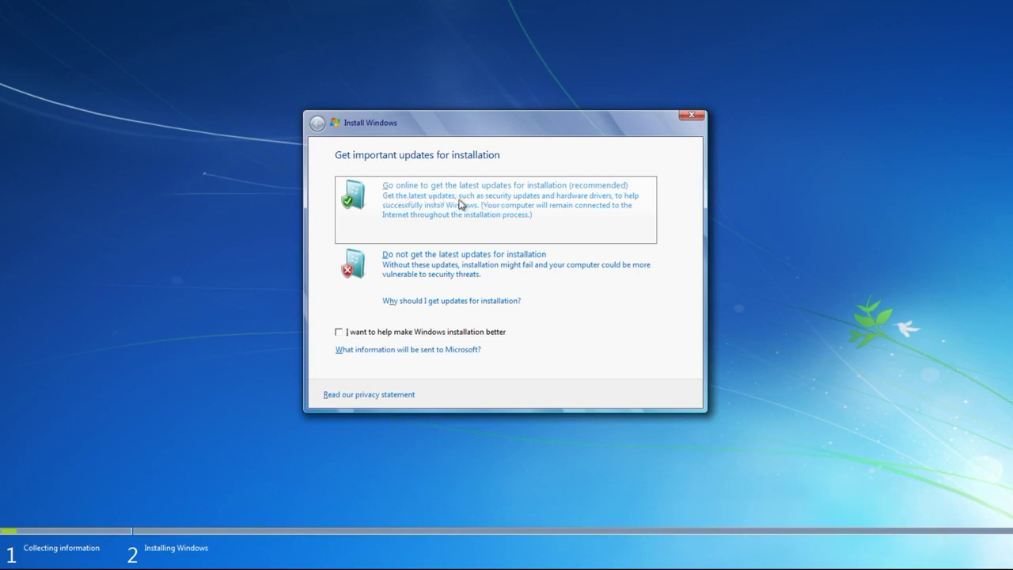
Decline the latest installation updates and accept the Windows 7 license terms
click(398, 262)
click(353, 368)
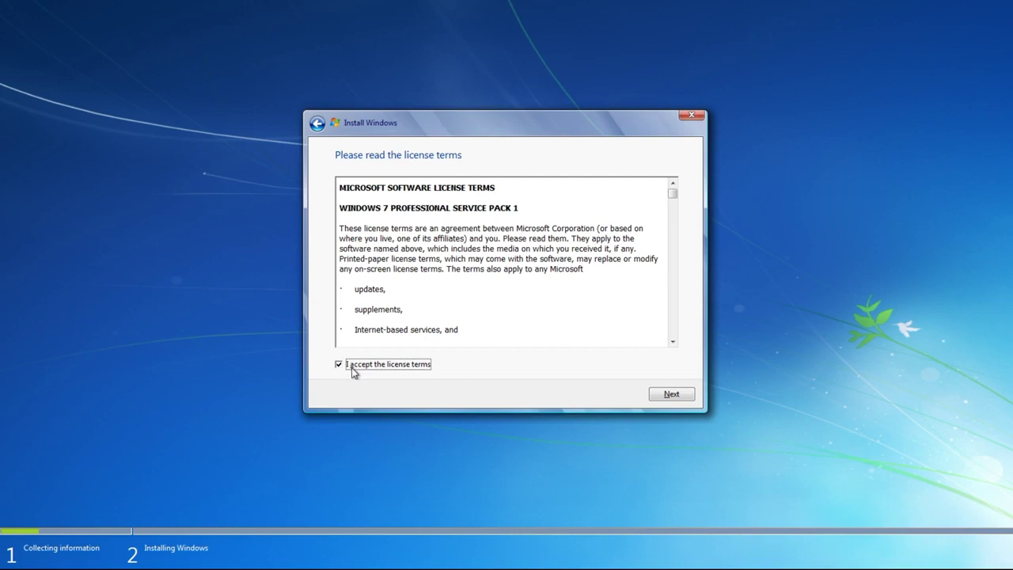
click(669, 396)
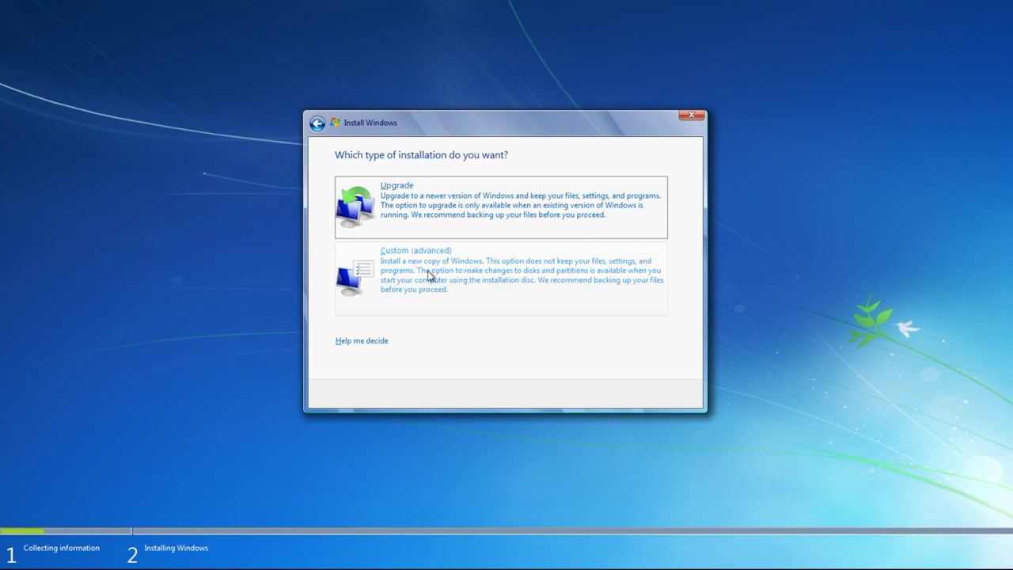
Choose a Custom (advanced) installation onto Disk 0 Partition 2: Windows 7 (F:) and start it
click(480, 278)
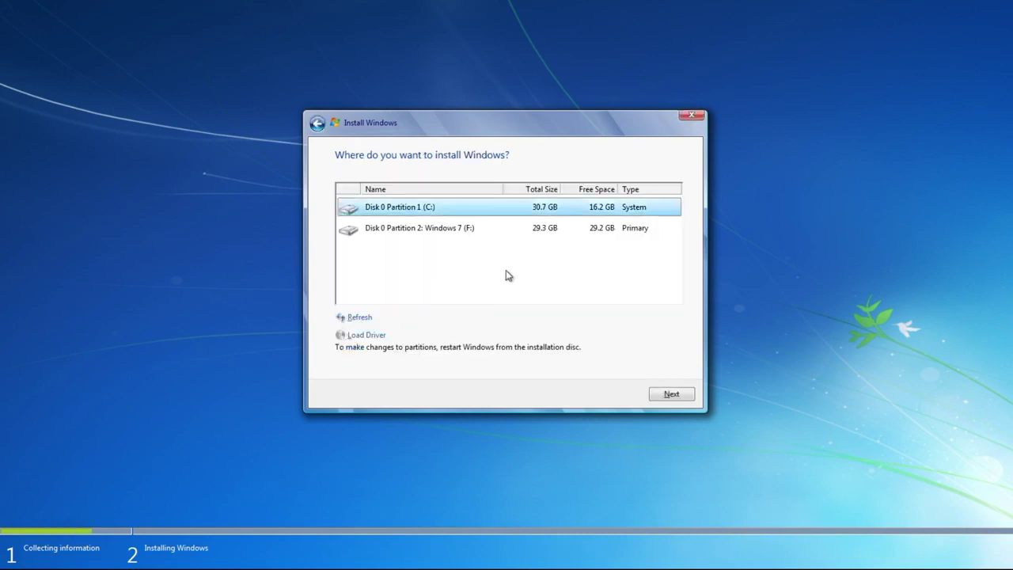
click(526, 234)
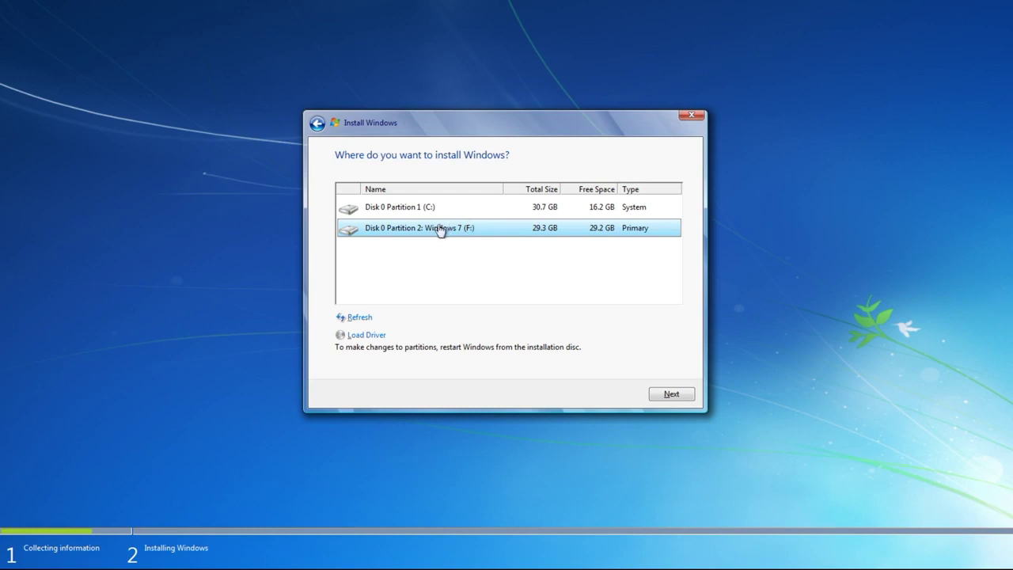
click(677, 393)
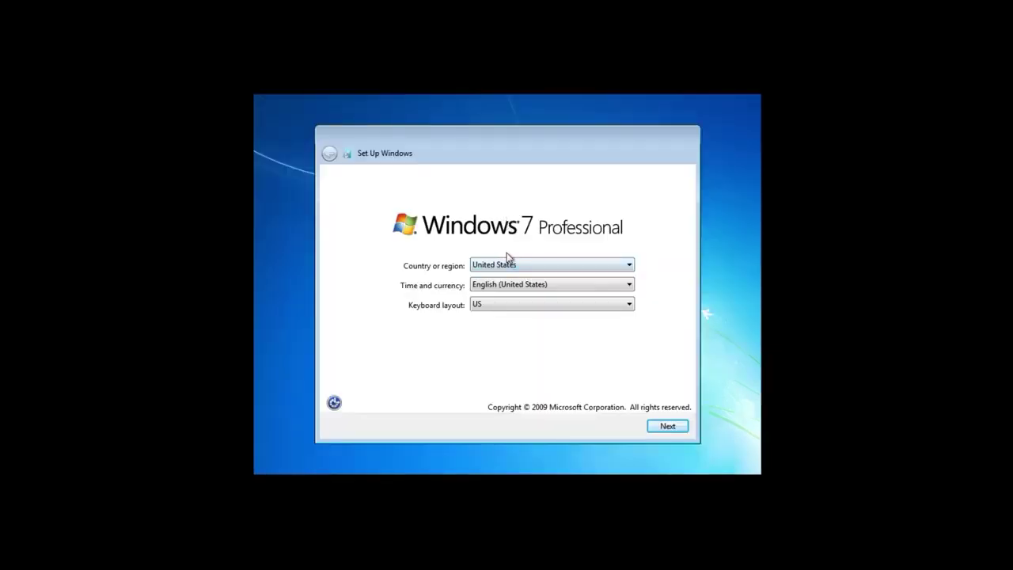
Set the country or region to United Kingdom in the Windows 7 setup and continue
mouse_move(501, 149)
mouse_down()
mouse_move(480, 142)
mouse_move(512, 153)
mouse_move(472, 398)
mouse_move(498, 473)
mouse_move(496, 139)
mouse_up()
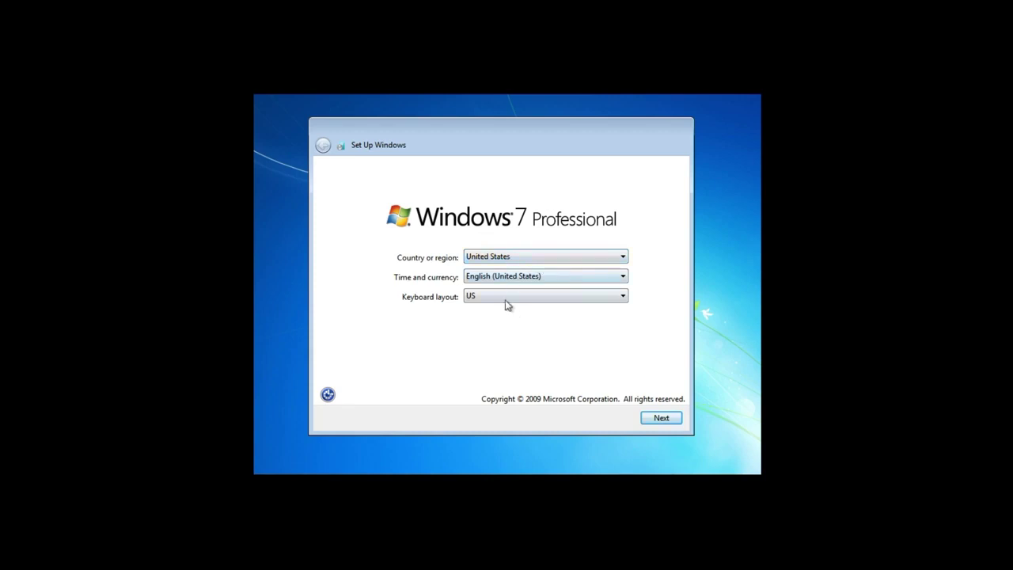
click(483, 253)
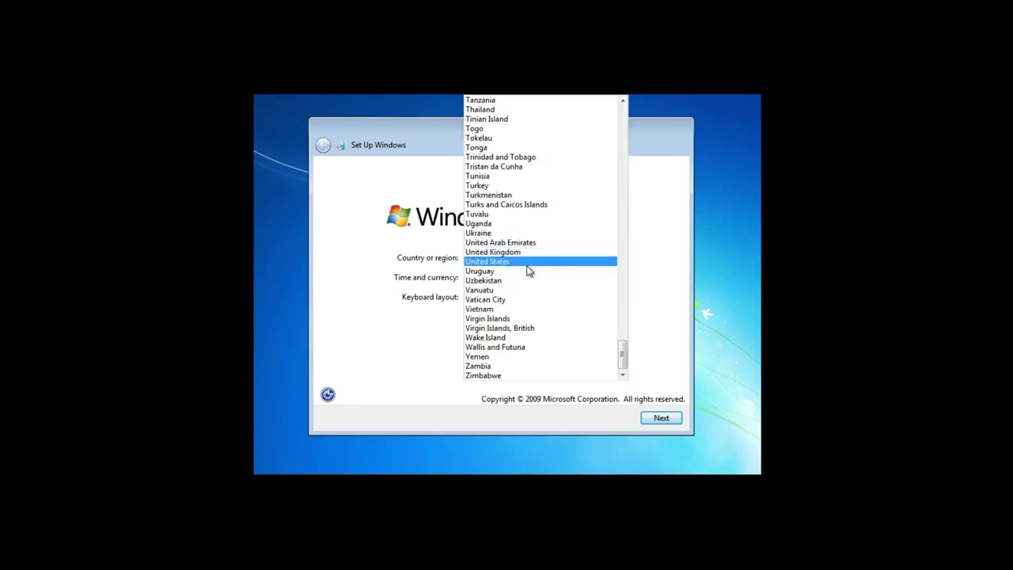
click(507, 252)
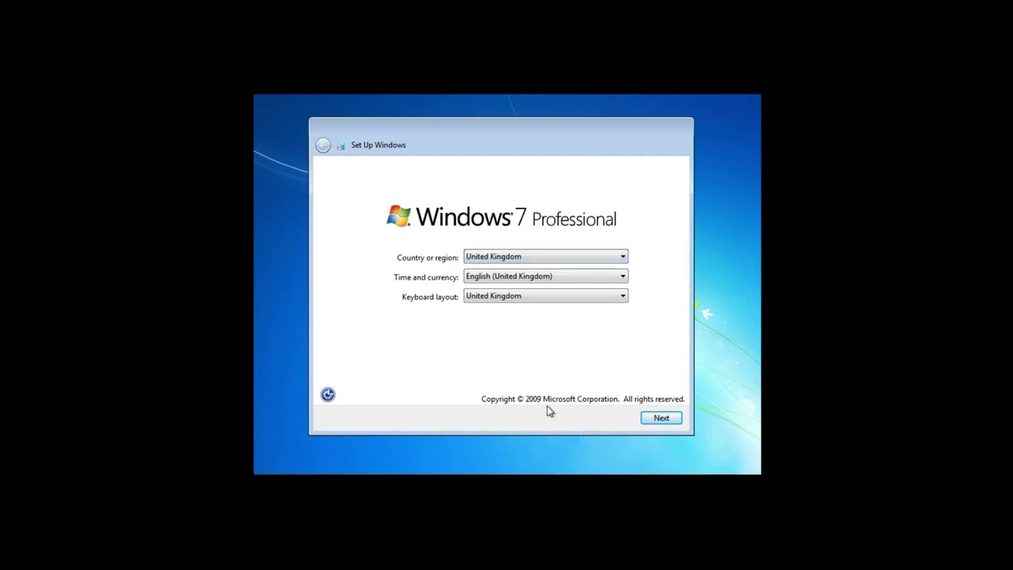
click(662, 420)
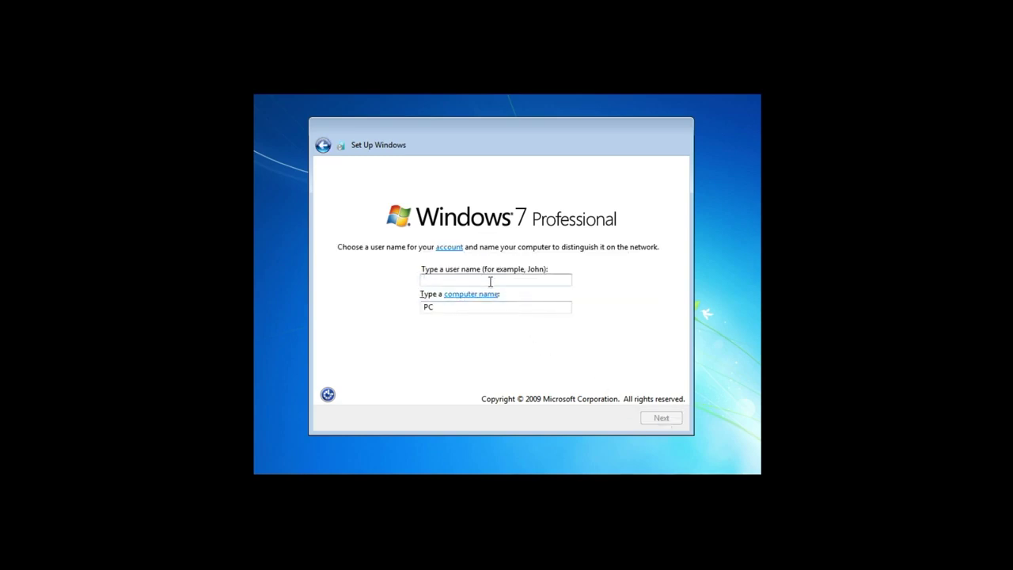
Enter Windows 7 as the account's user name and accept the suggested computer name
text(Wi)
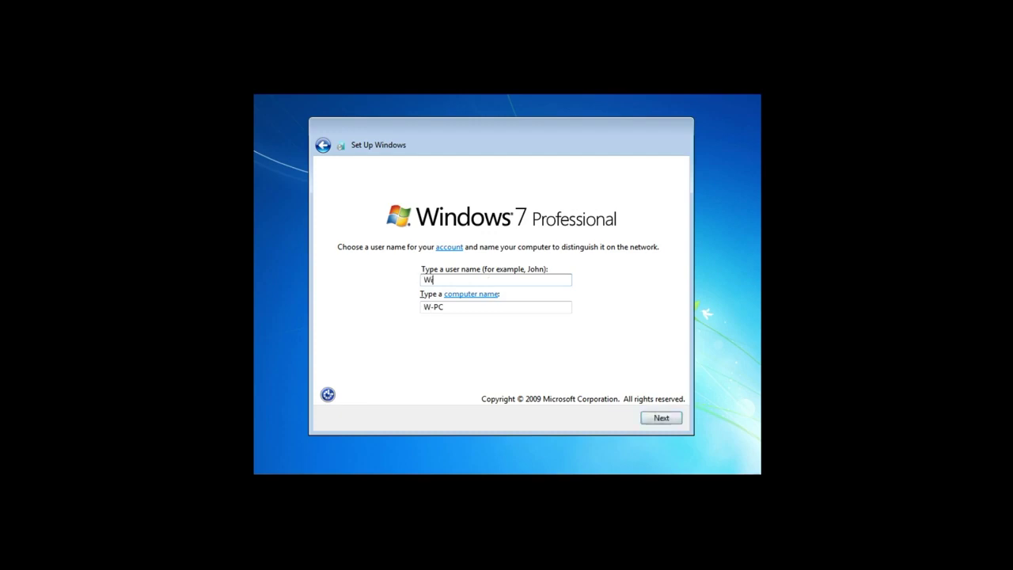
text(ndows 7)
click(663, 418)
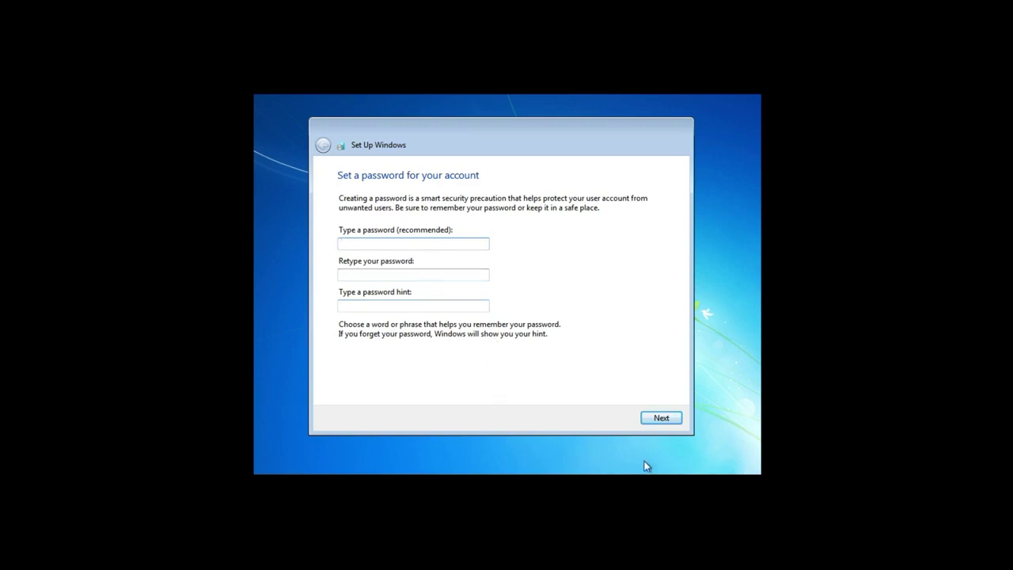
Leave the account password blank and skip entering the product key
click(662, 419)
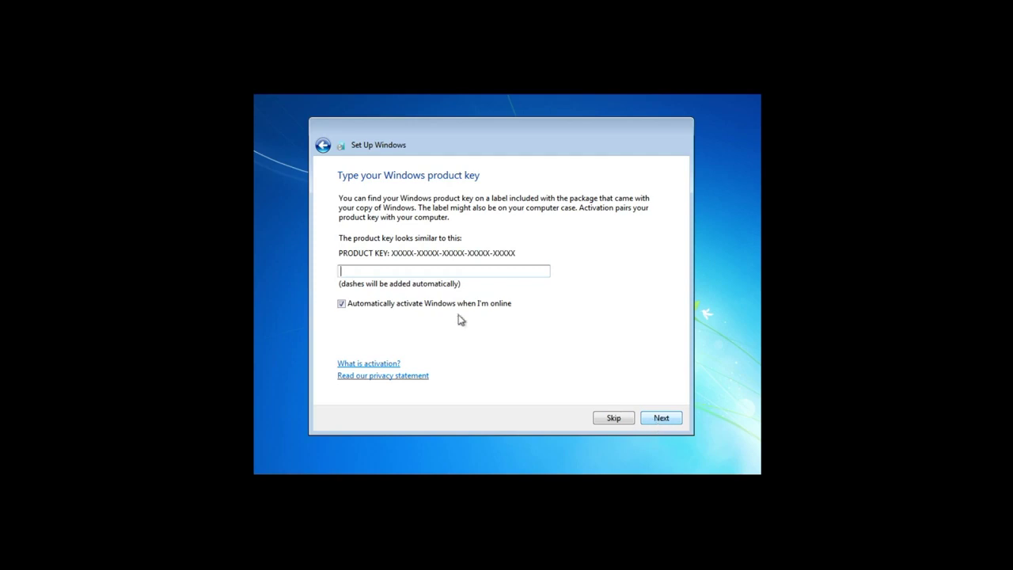
click(375, 270)
click(615, 419)
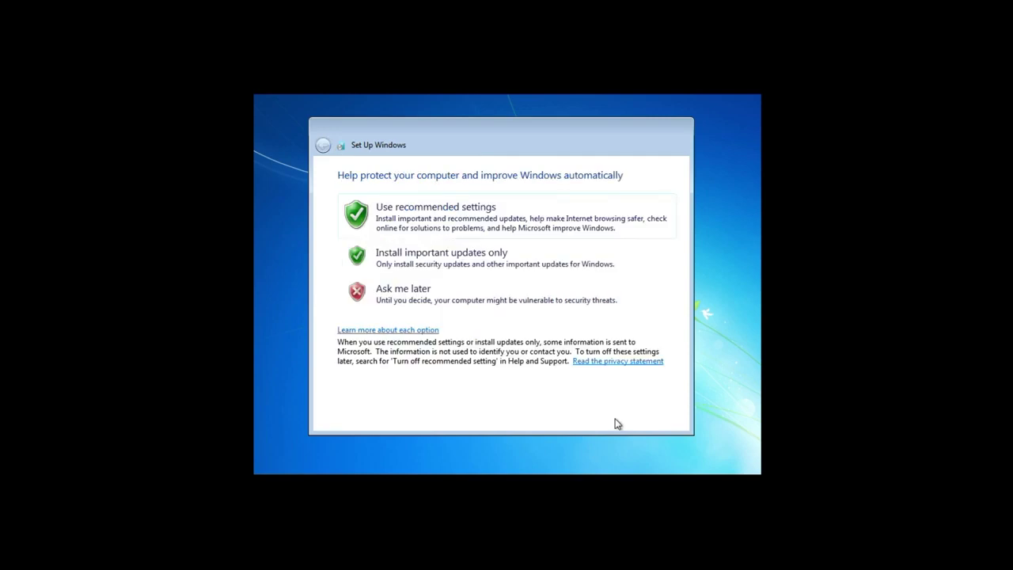
Finish setup with the recommended protection settings, the (UTC) Dublin, Edinburgh, Lisbon, London time zone, and the Home network location
click(442, 220)
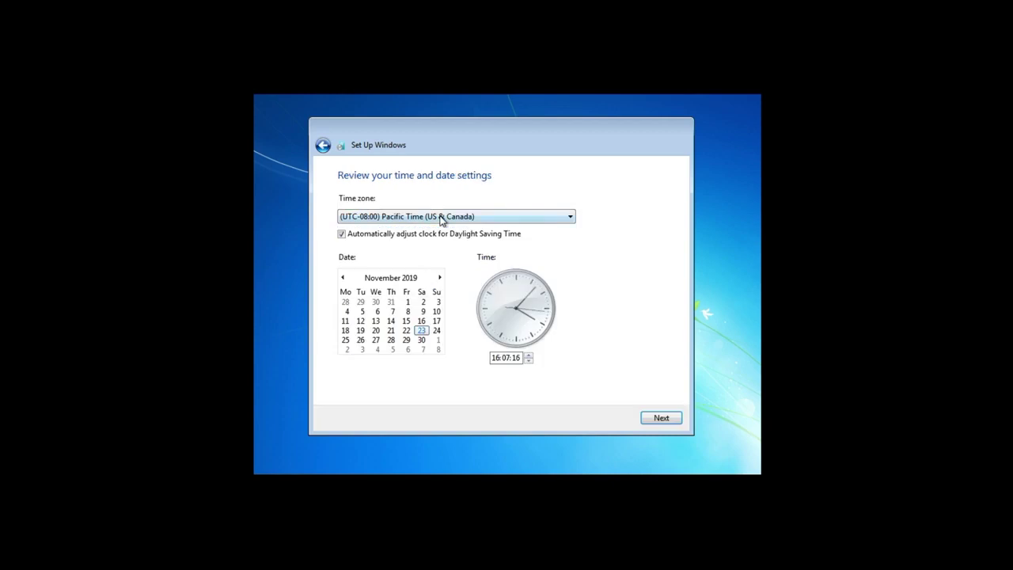
click(441, 219)
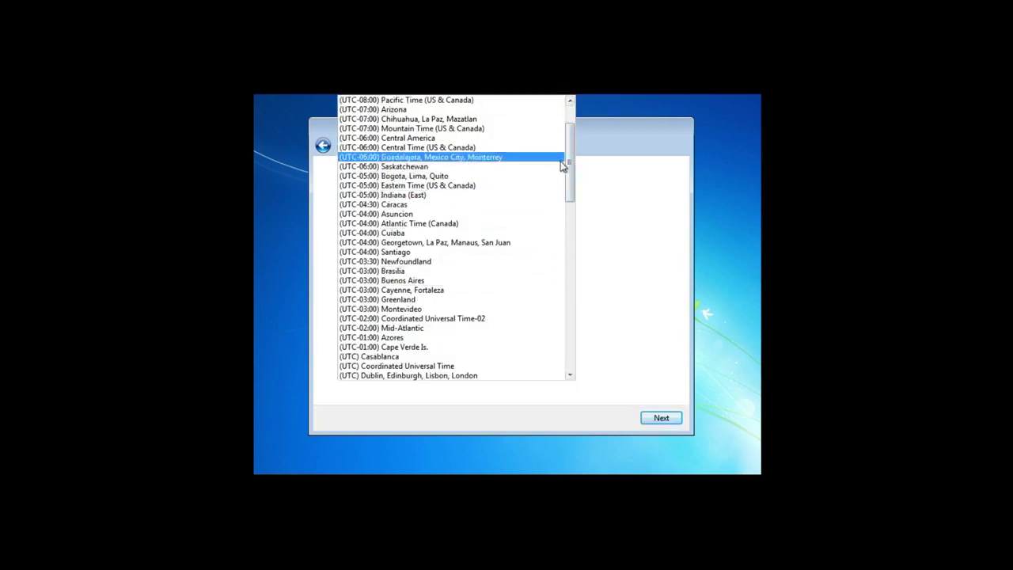
click(586, 170)
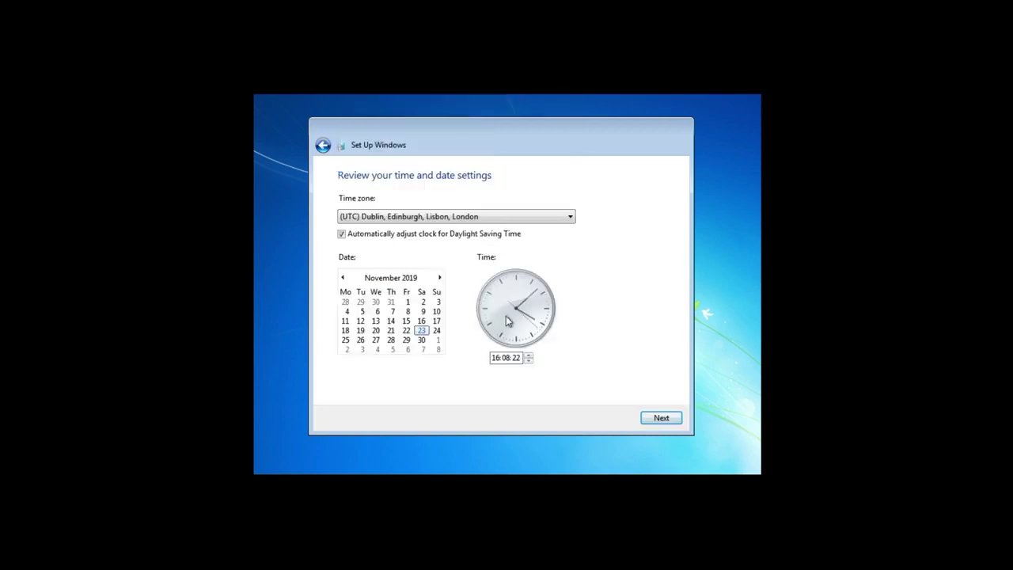
click(661, 418)
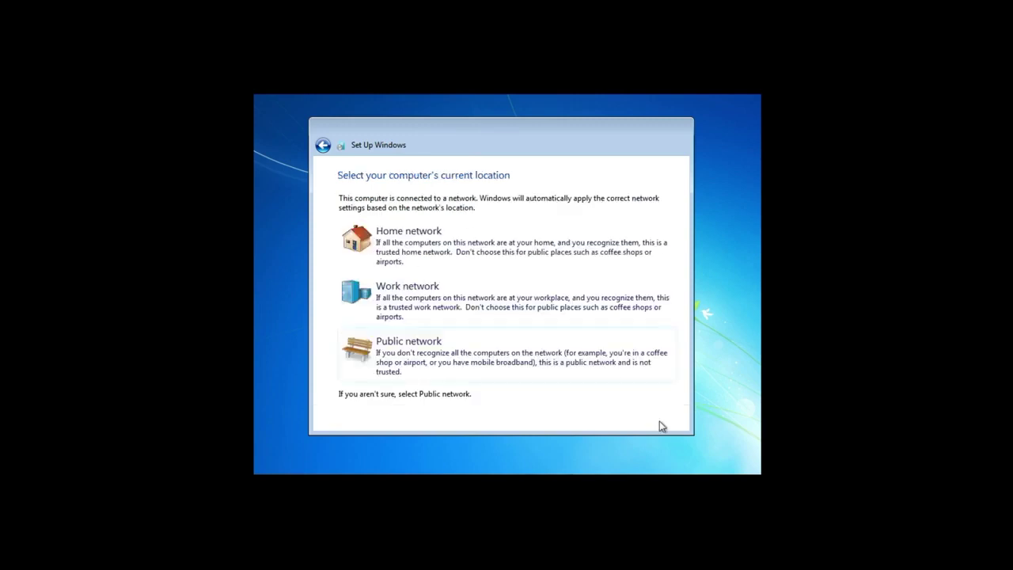
click(392, 253)
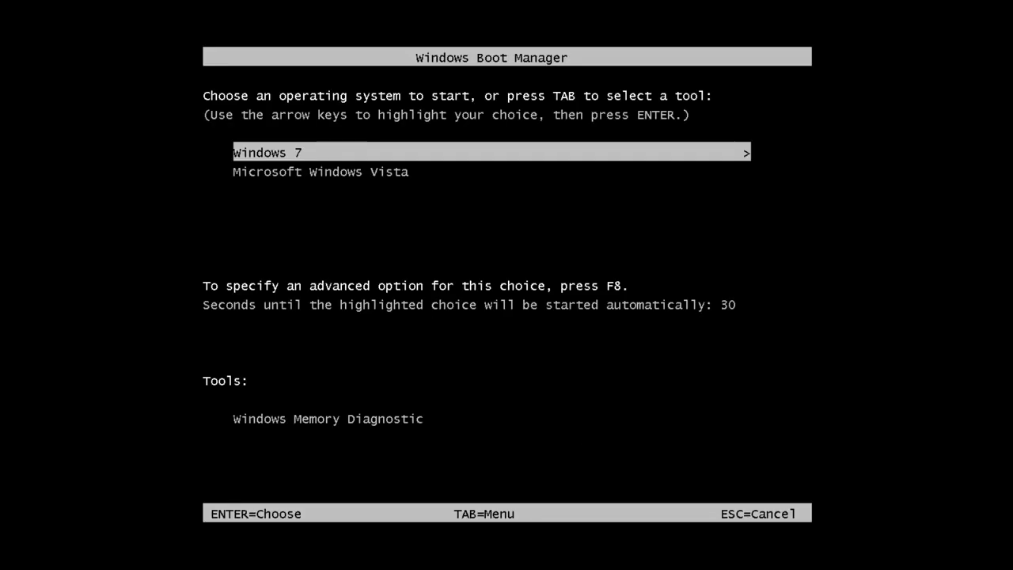
Start Windows 7 from the boot manager and take a brief look at its Start menu
key(Up)
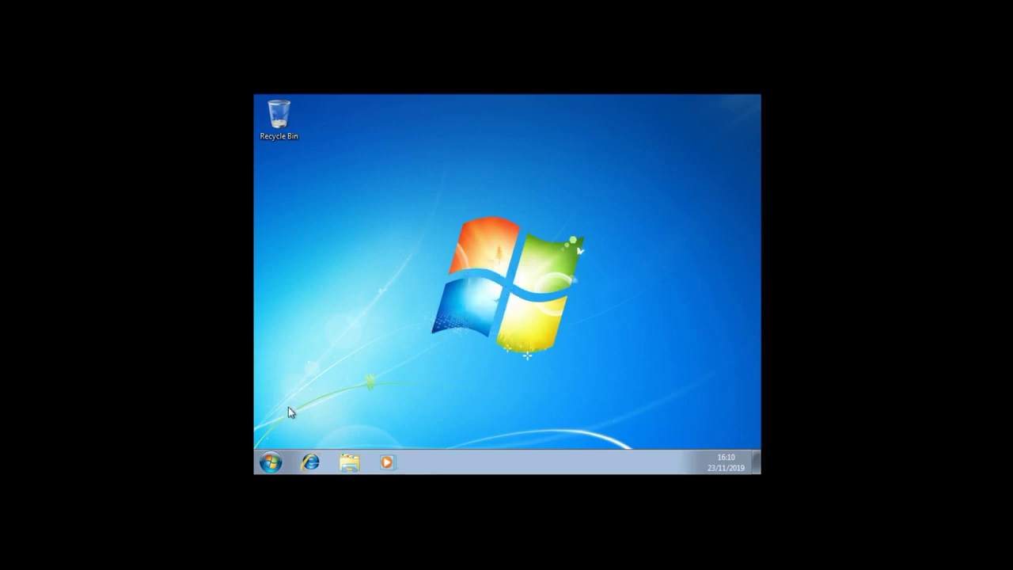
click(271, 463)
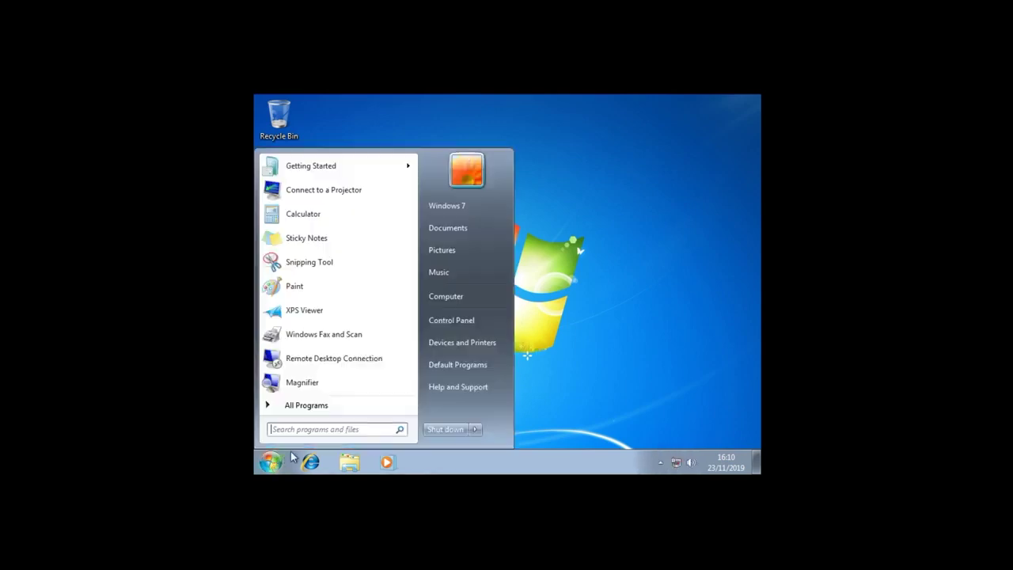
click(607, 283)
Look through the Aero, Basic and High Contrast themes in the desktop's personalization settings and close the window
right_click(530, 221)
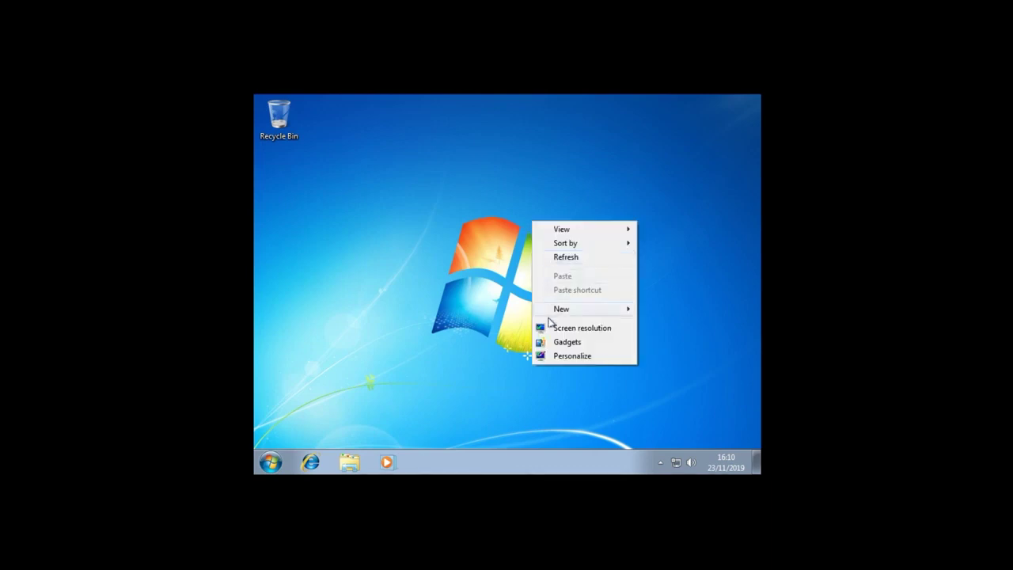
click(555, 353)
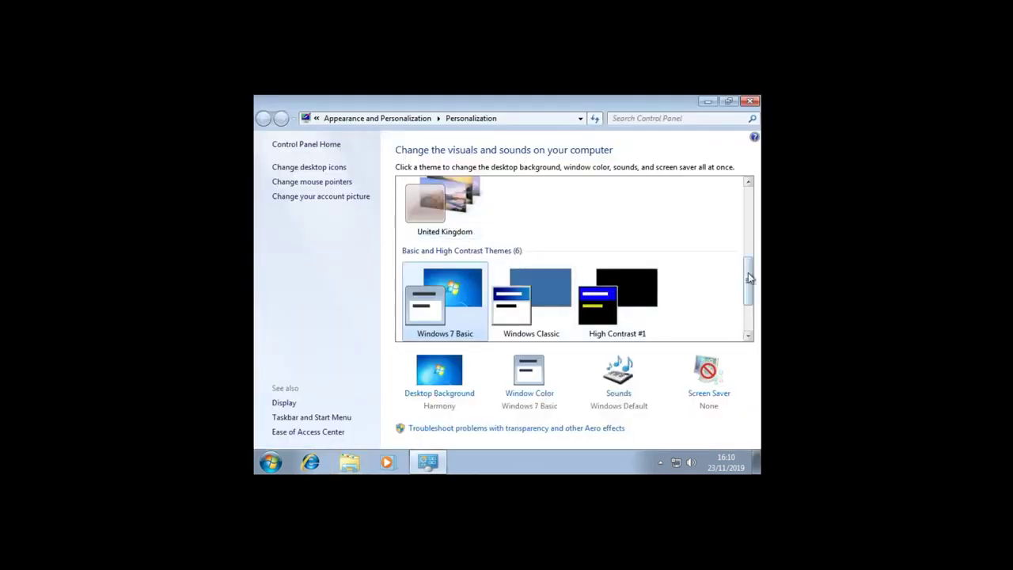
drag(748, 276, 727, 195)
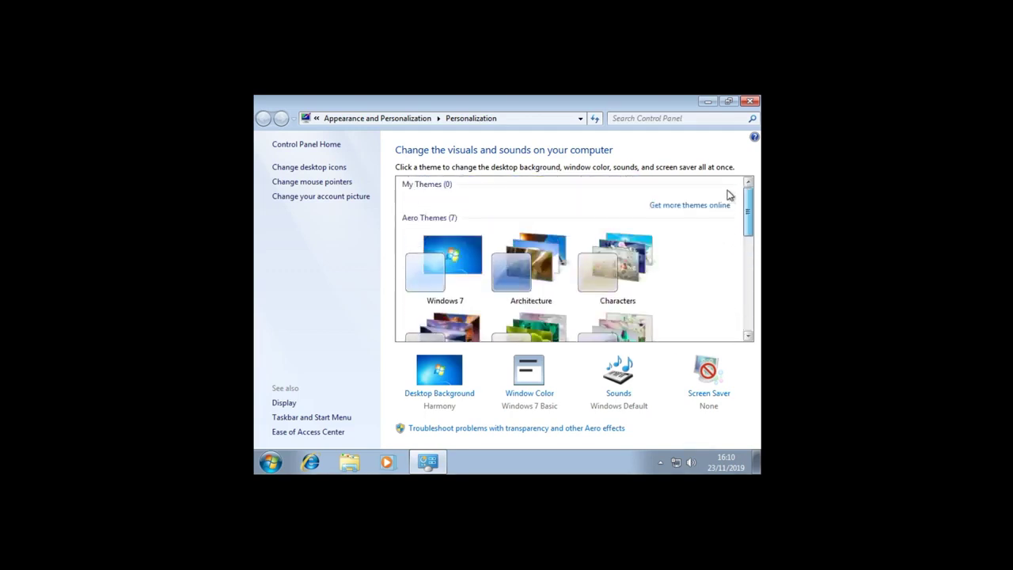
click(750, 101)
right_click(585, 204)
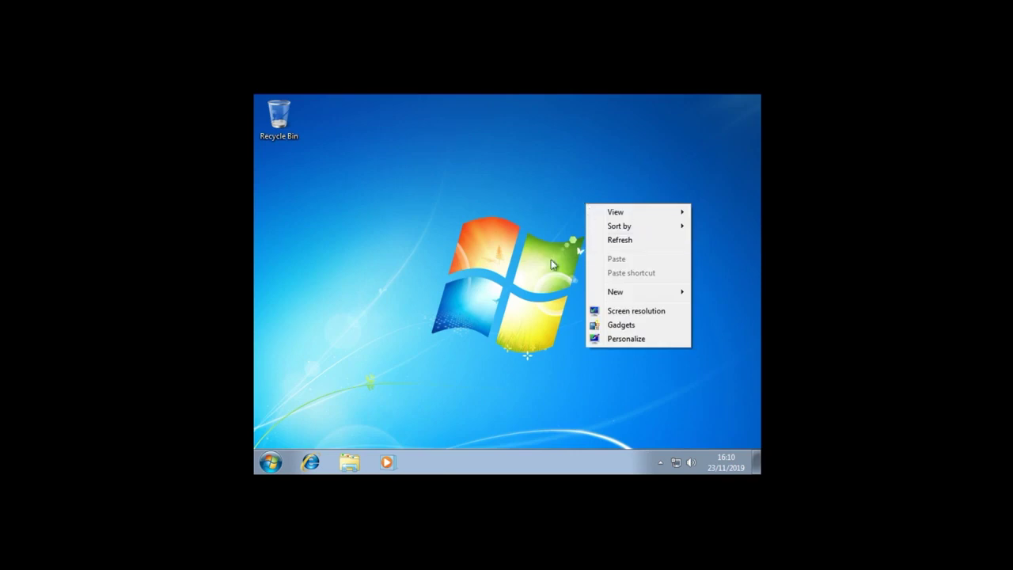
click(546, 267)
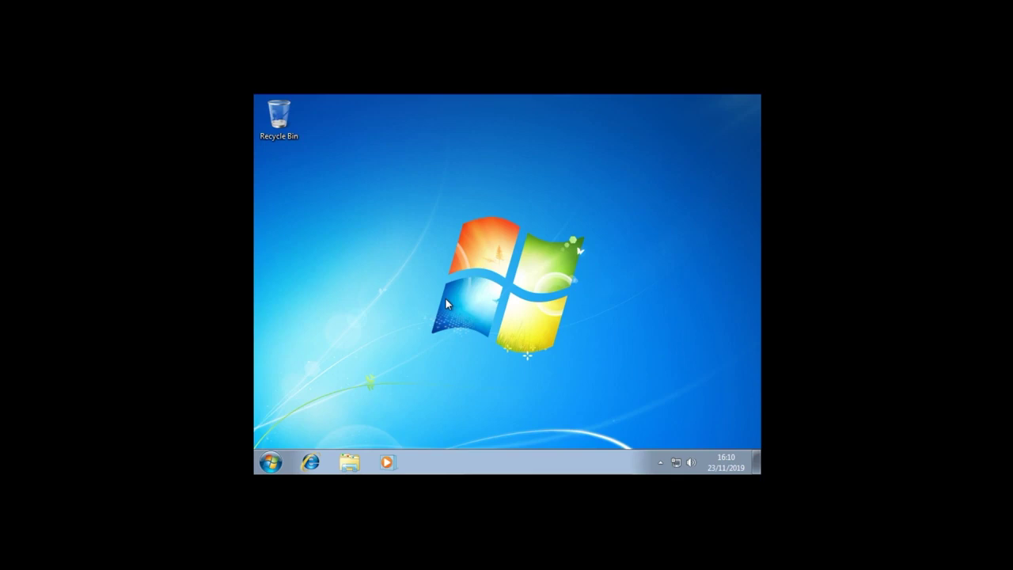
right_click(457, 256)
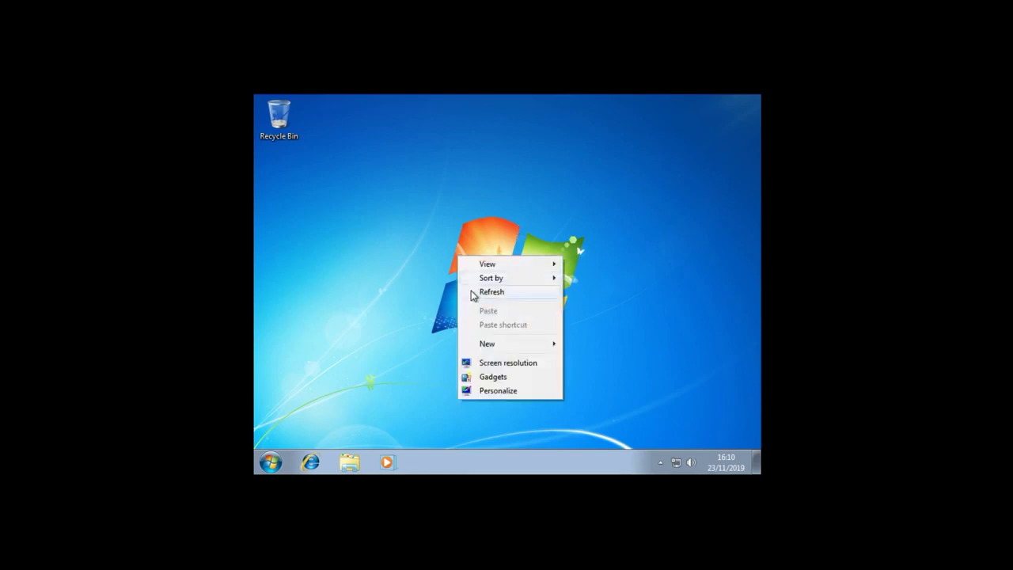
click(407, 284)
right_click(498, 227)
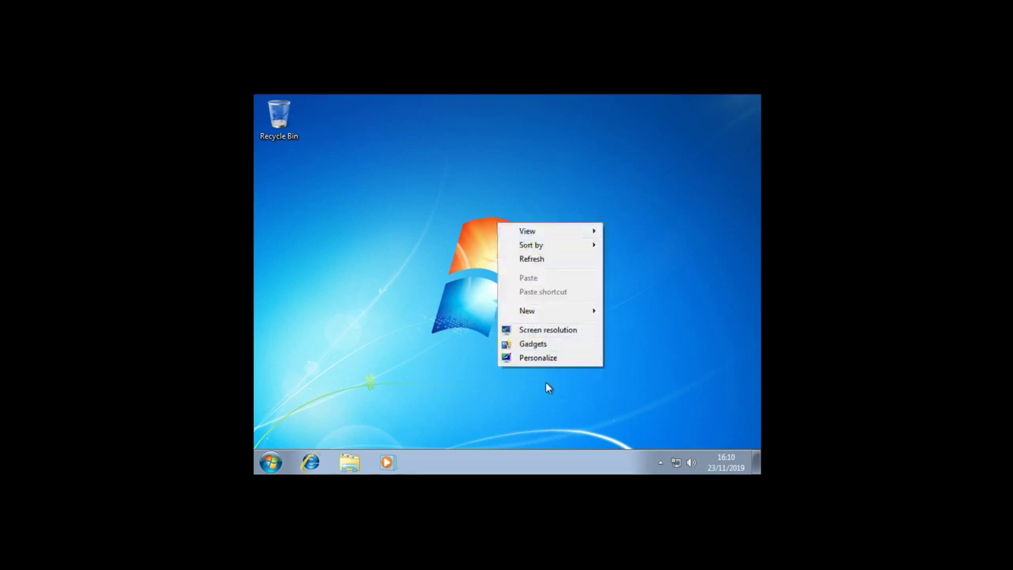
click(446, 336)
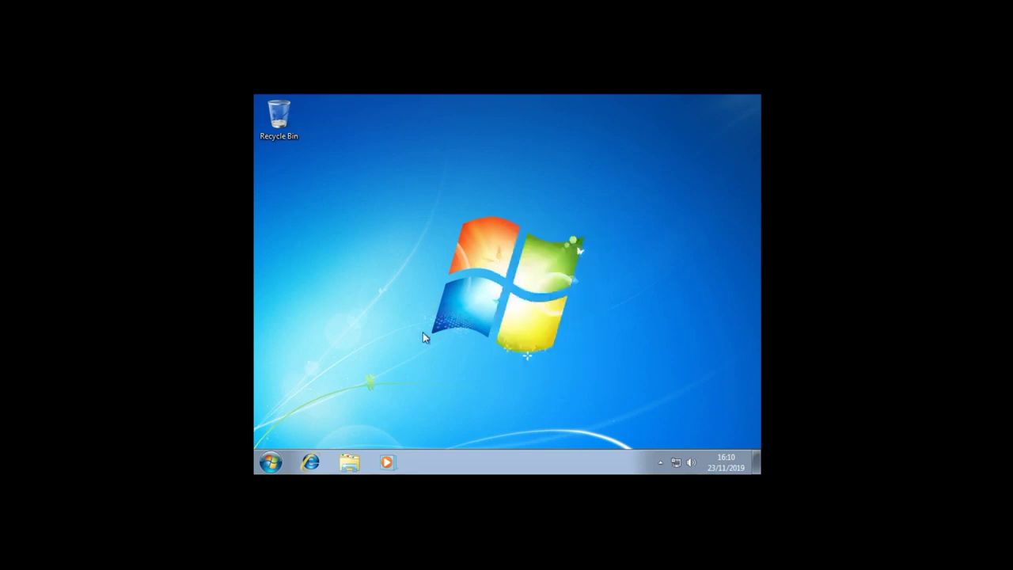
right_click(434, 292)
click(476, 427)
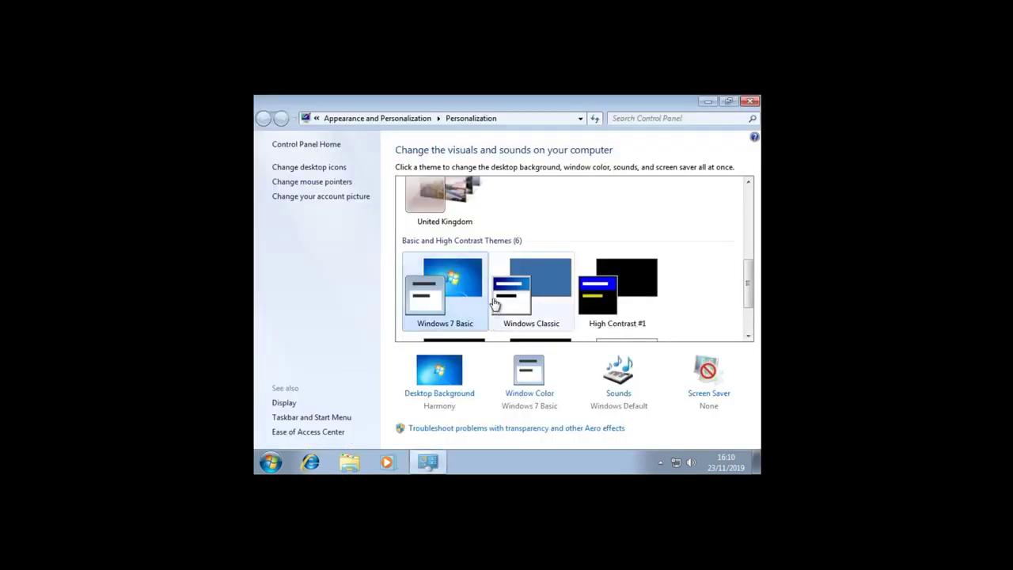
click(749, 101)
Set the screen resolution to 1440 × 900, keep the new display settings and close the window
right_click(657, 156)
click(678, 264)
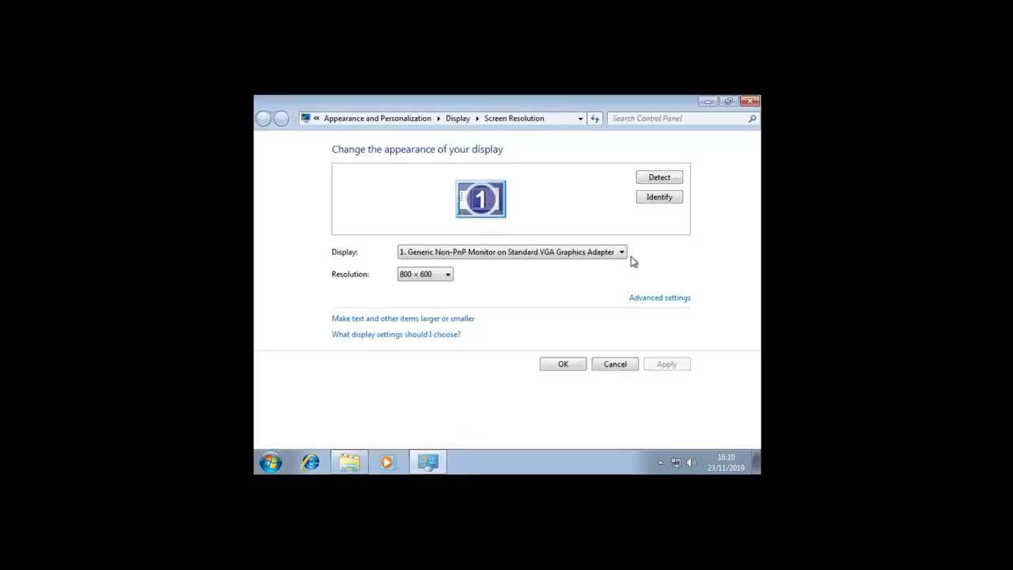
click(448, 276)
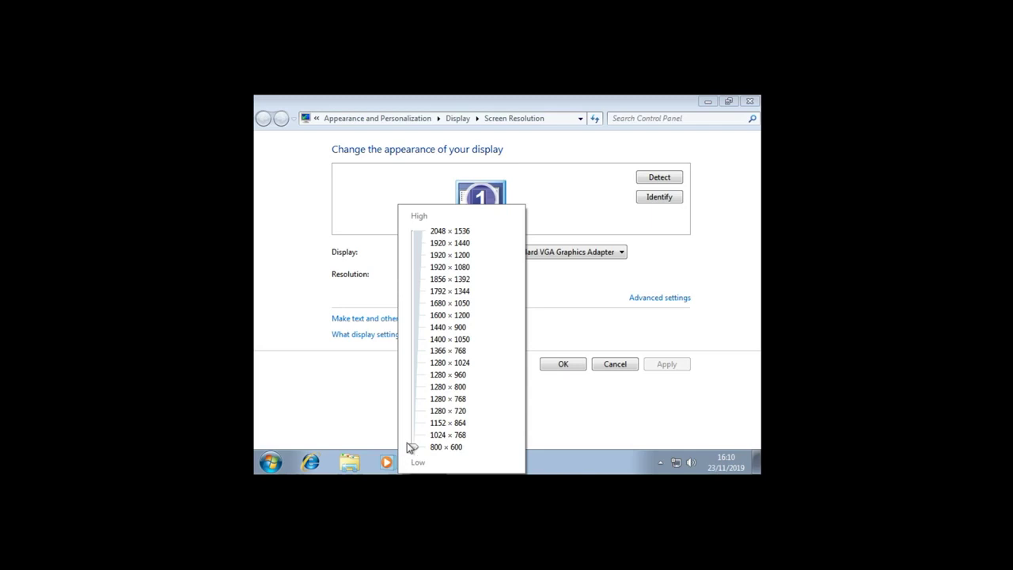
drag(412, 448, 413, 342)
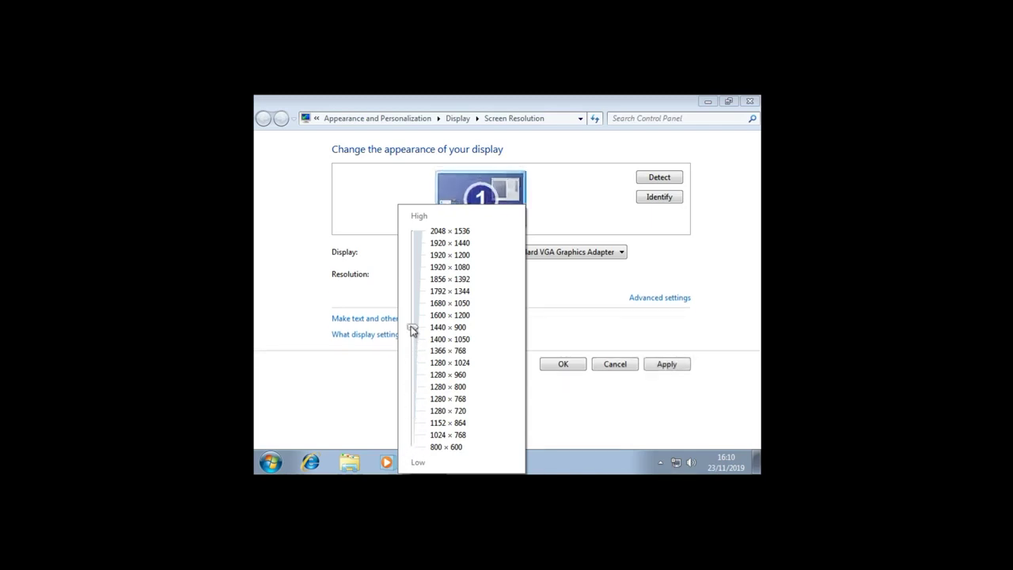
click(678, 364)
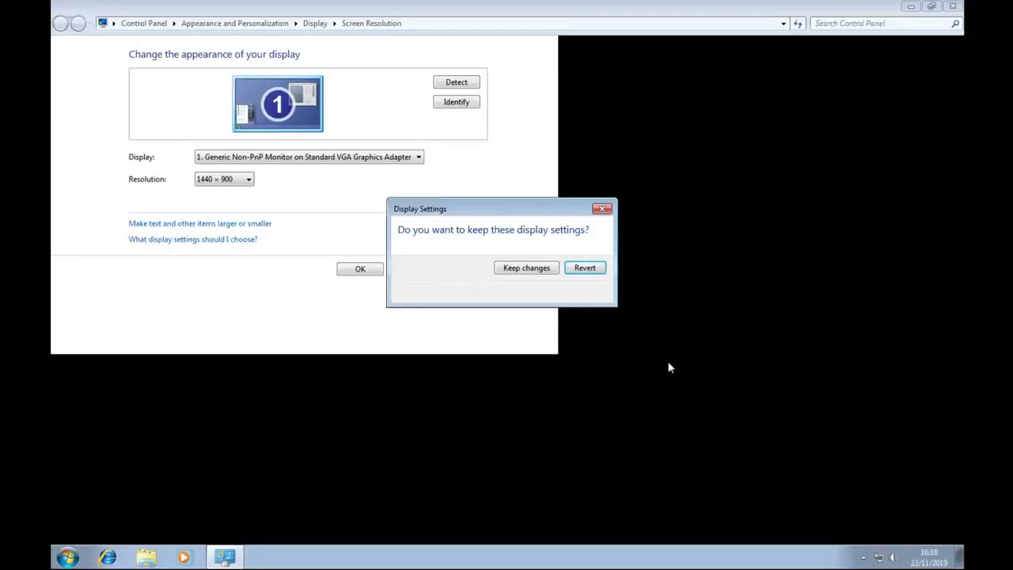
click(526, 267)
click(931, 7)
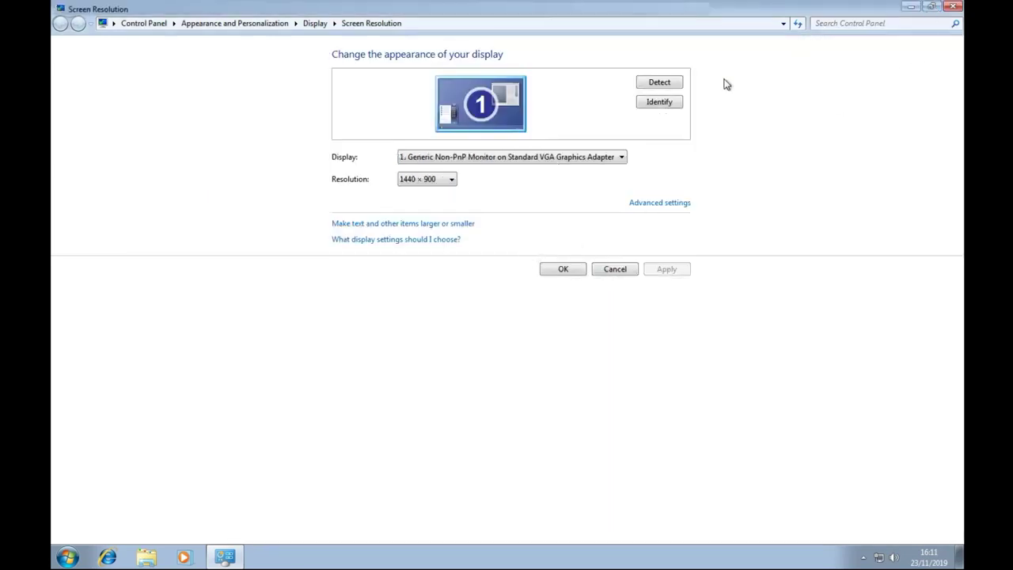
click(542, 11)
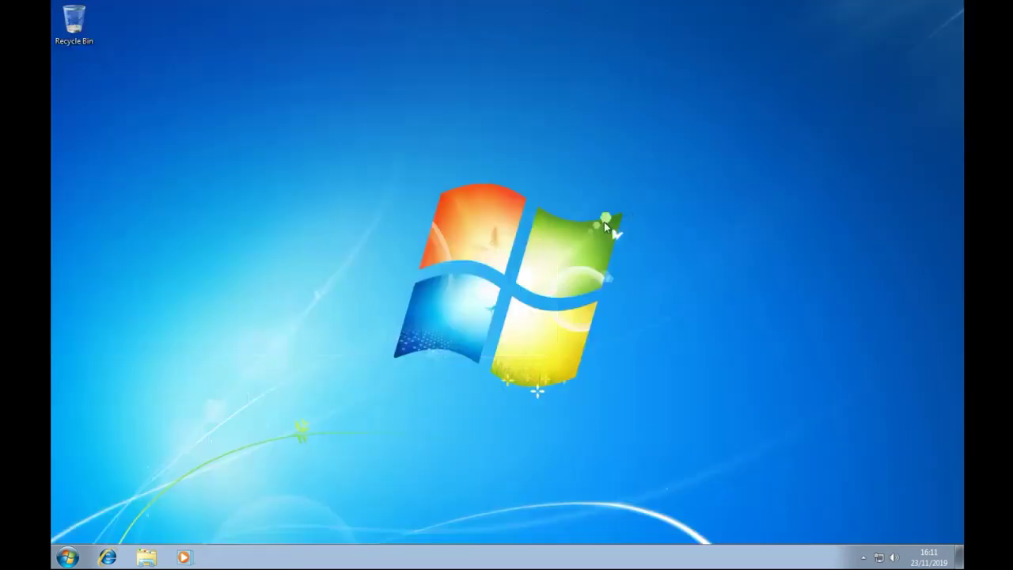
Restart the computer and start Microsoft Windows Vista from the boot manager
click(67, 557)
click(232, 532)
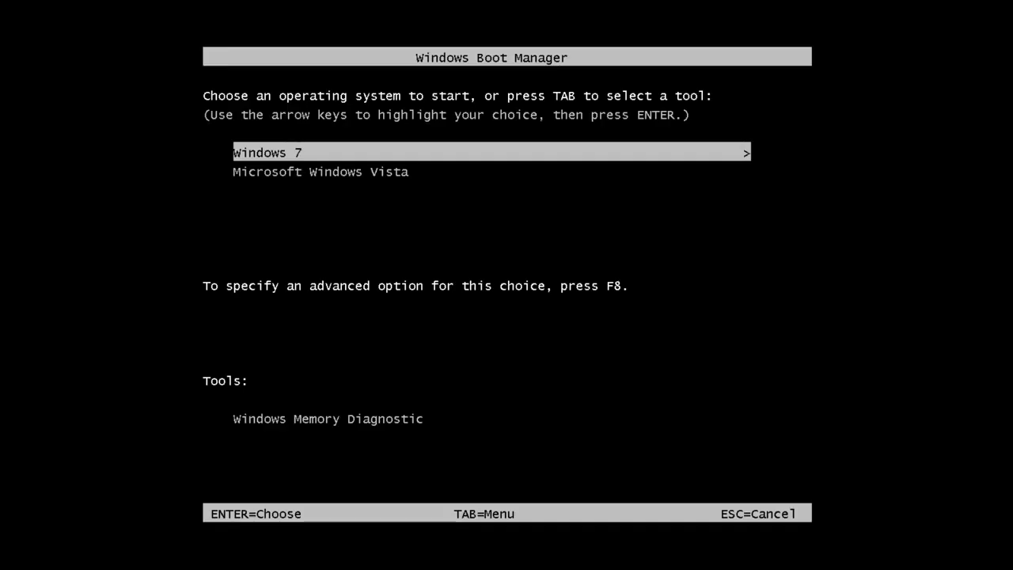
key(Down)
key(Up)
key(Down)
key(Up)
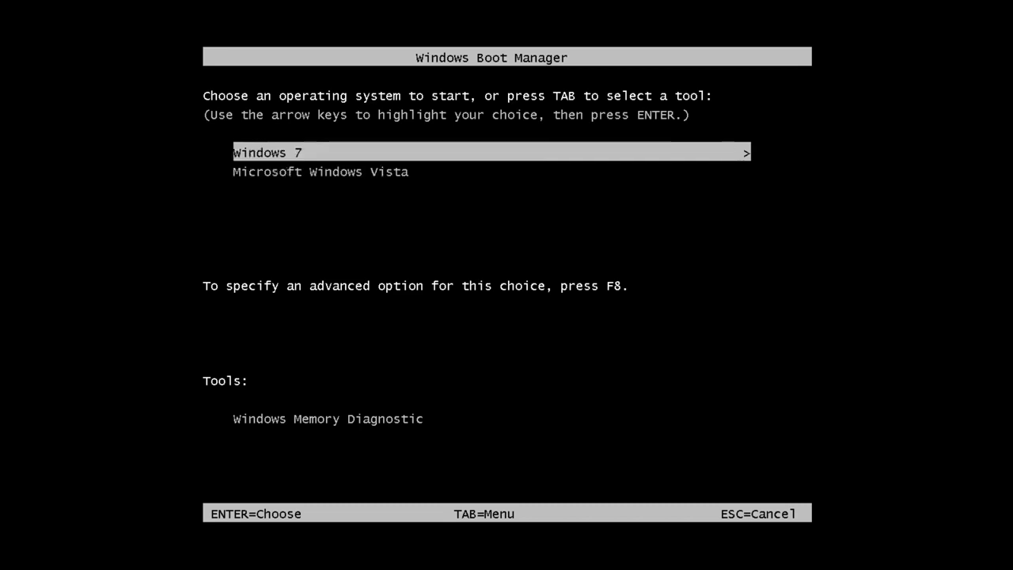
key(Down)
key(Up)
key(Down)
key(Up)
key(Down)
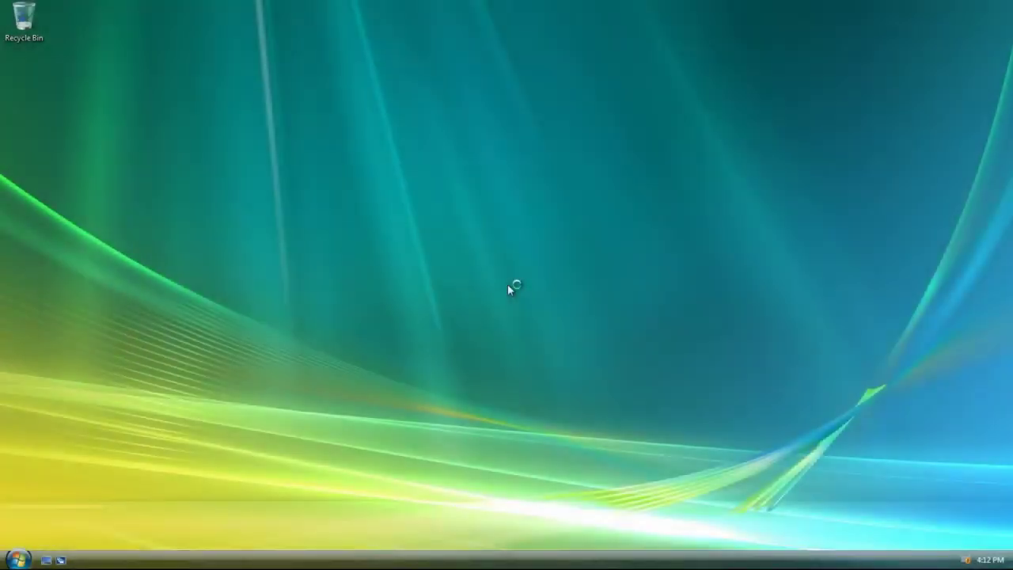
Examine the drives listed in Windows Vista's Computer window, including the Windows 7 partition, and close it
key(super)
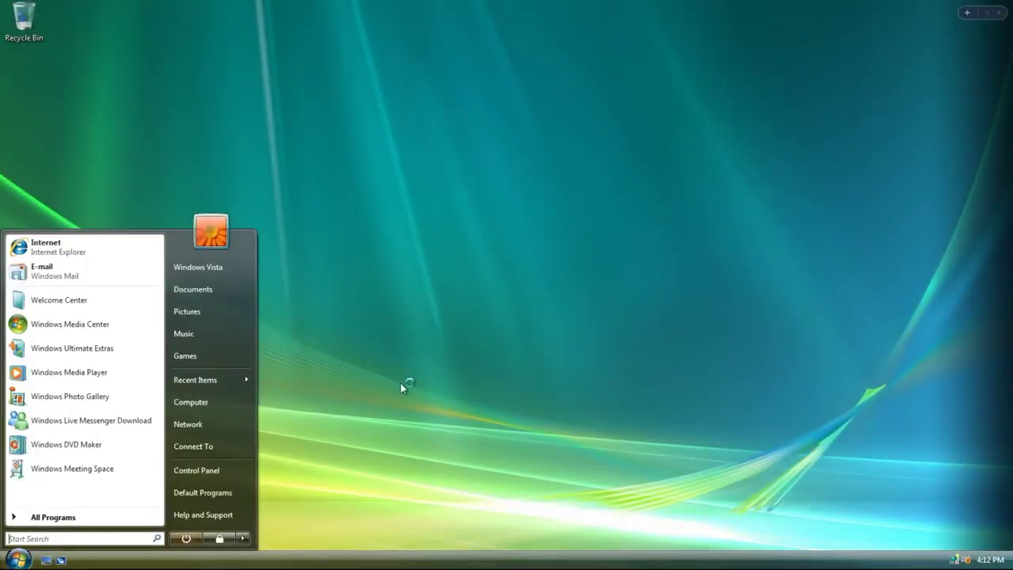
click(192, 402)
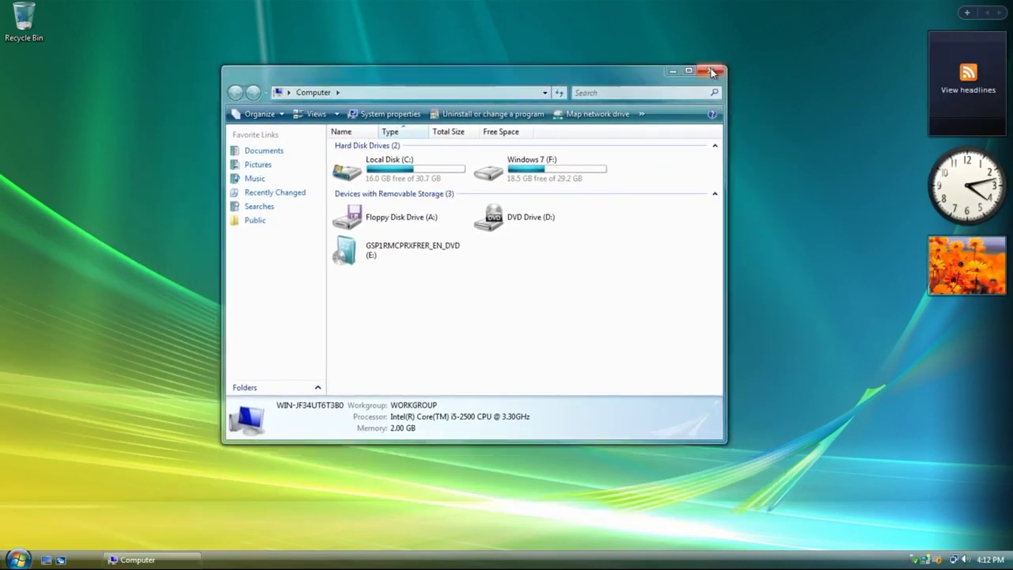
click(710, 71)
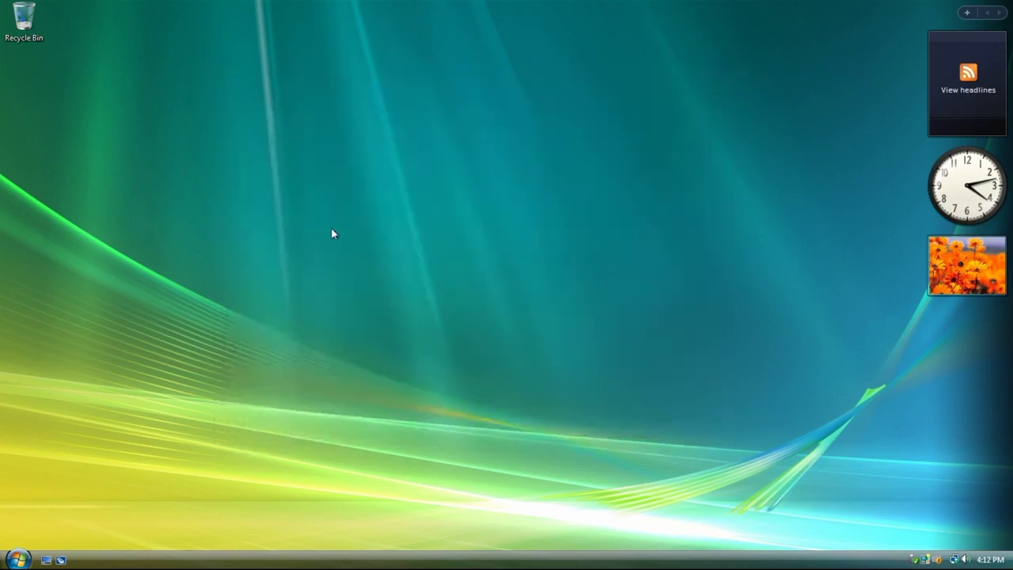